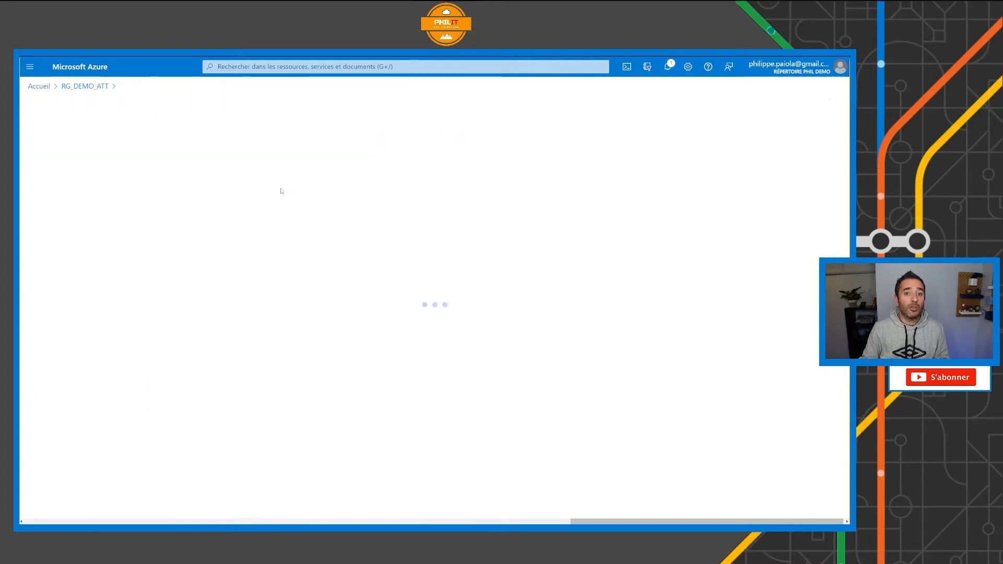
Name the virtual machine w2k2019 and use (Europe) France Central as its region.
left_click(231, 312)
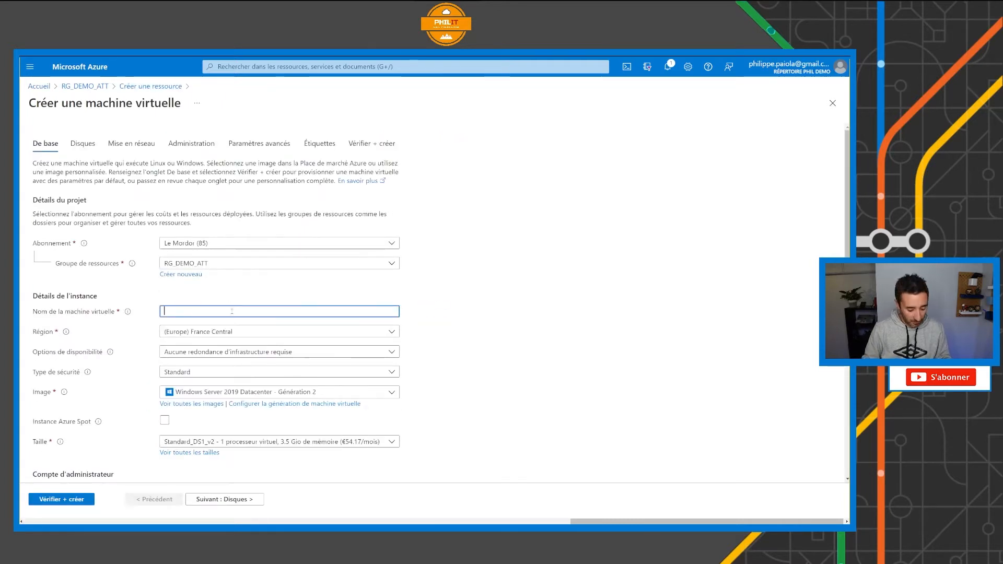
type("w2k")
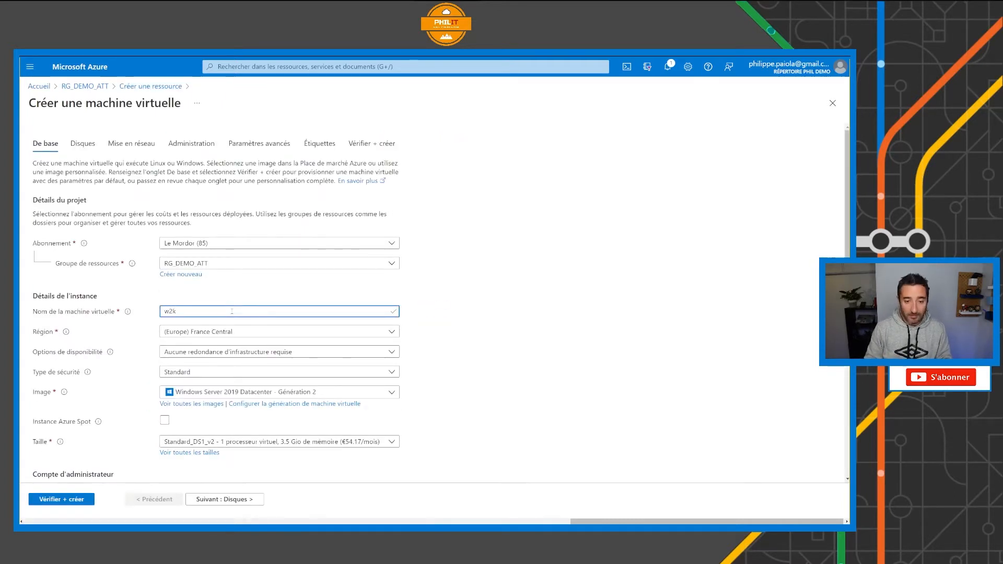
type("2019")
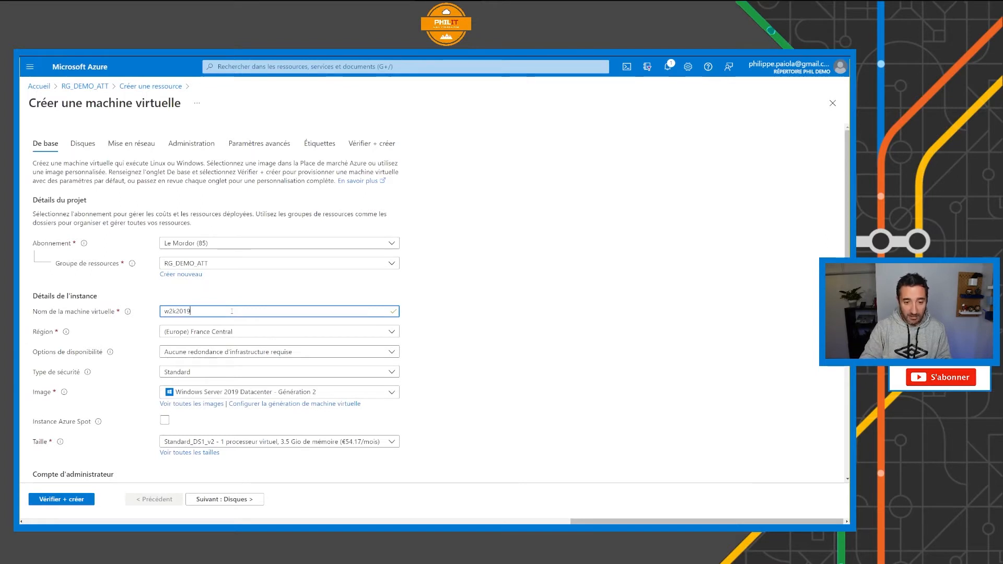
left_click(231, 335)
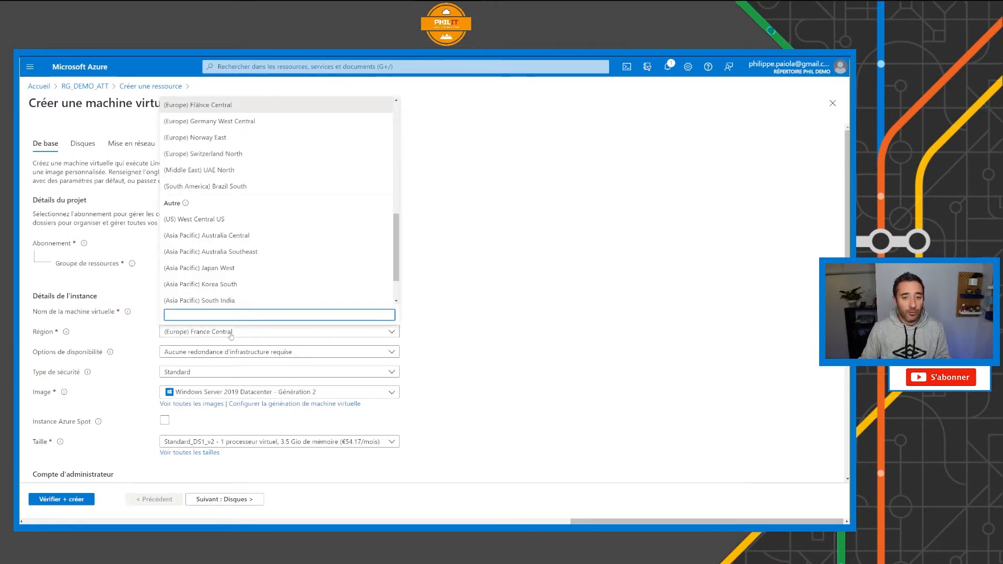
left_click(231, 332)
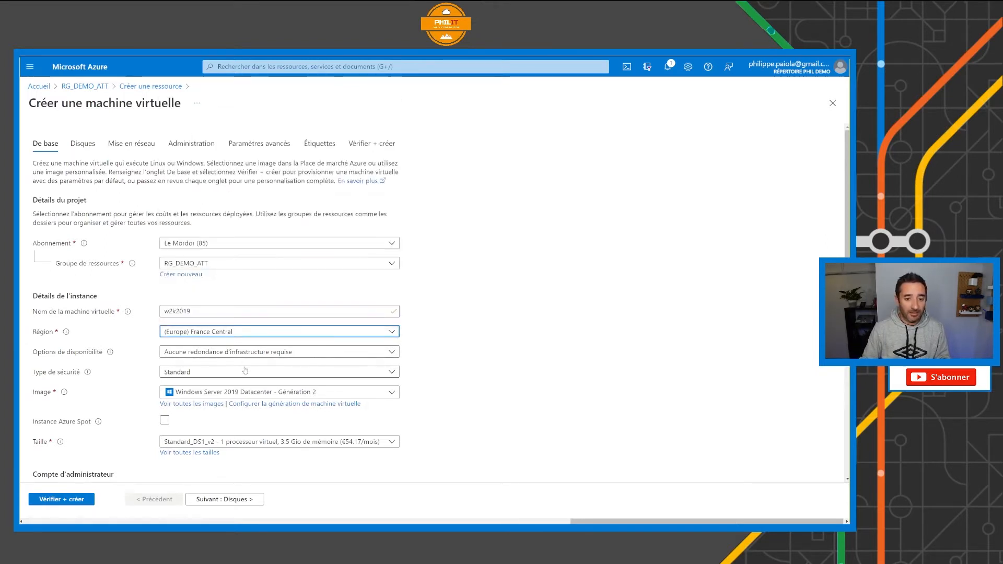
Choose "Aucune redondance d'infrastructure requise" for availability and check the available images, with Windows Server 2019 Datacenter - Génération 2 selected.
left_click(242, 353)
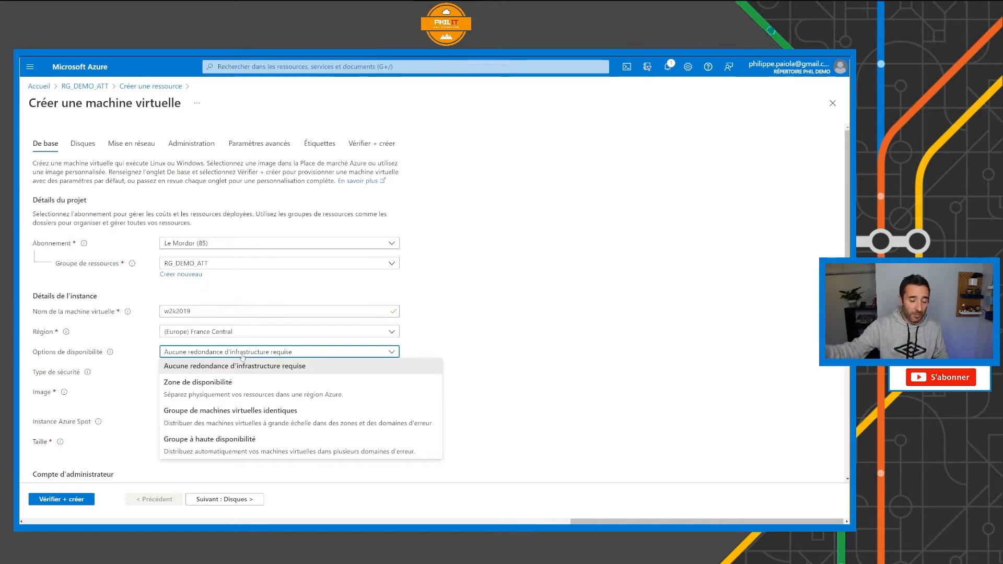
left_click(257, 362)
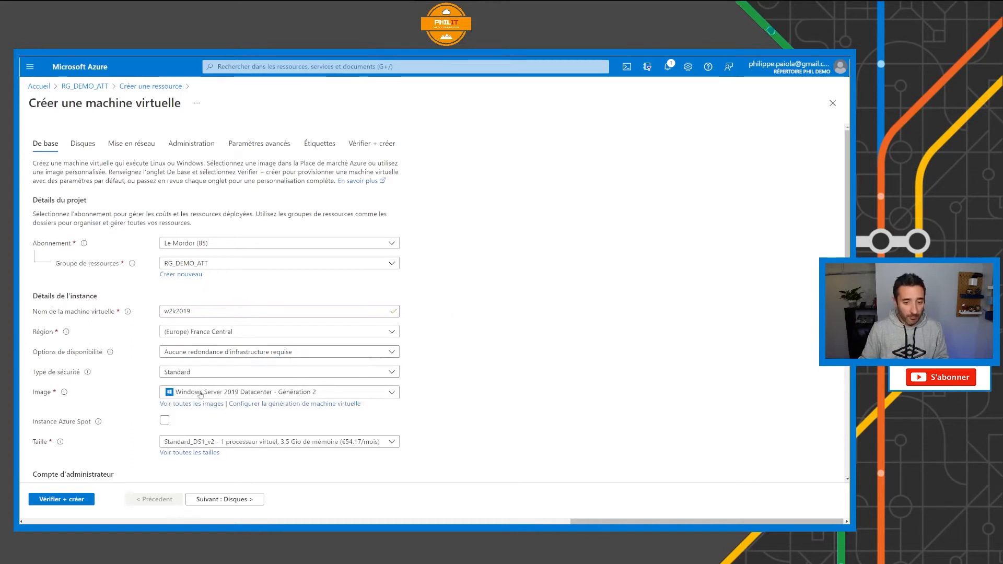
left_click(223, 393)
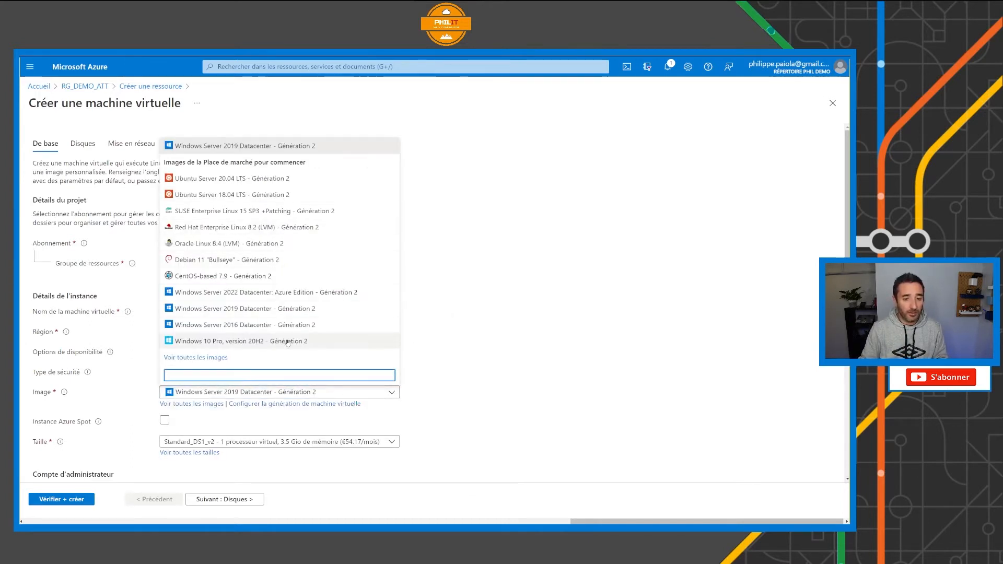
left_click(467, 358)
Open the full list of virtual machine sizes and select the general-purpose size DS1_v2.
scroll(366, 313, "down", 2)
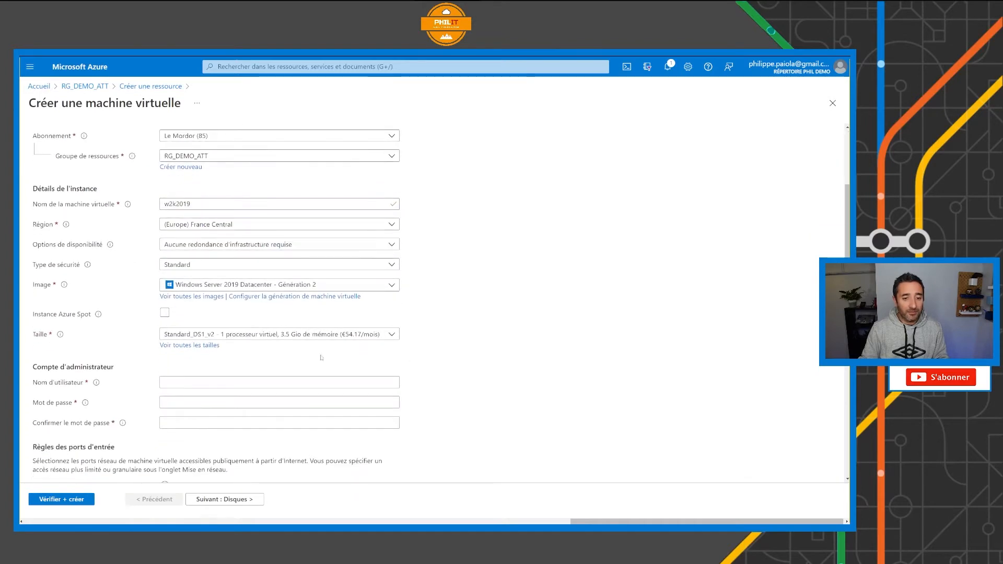
left_click(212, 350)
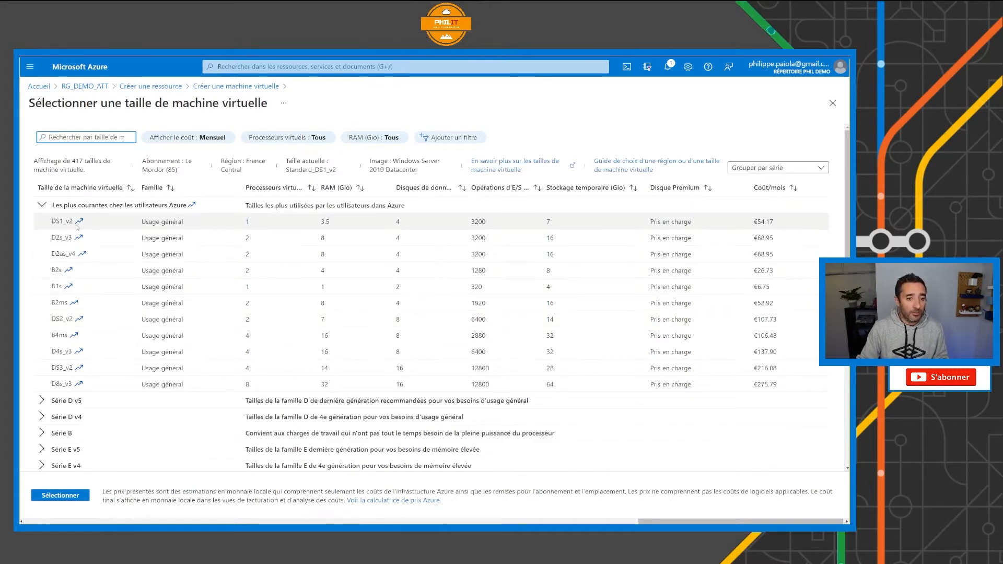
left_click(99, 222)
left_click(57, 494)
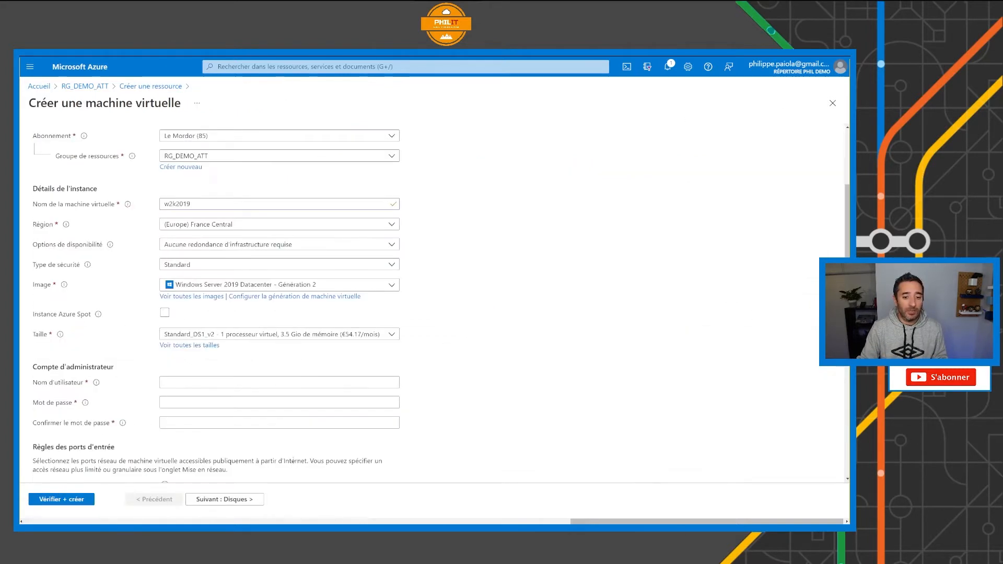
Fill in the administrator account with the username admintd, the account password and the matching password confirmation.
scroll(361, 366, "down", 2)
left_click(178, 276)
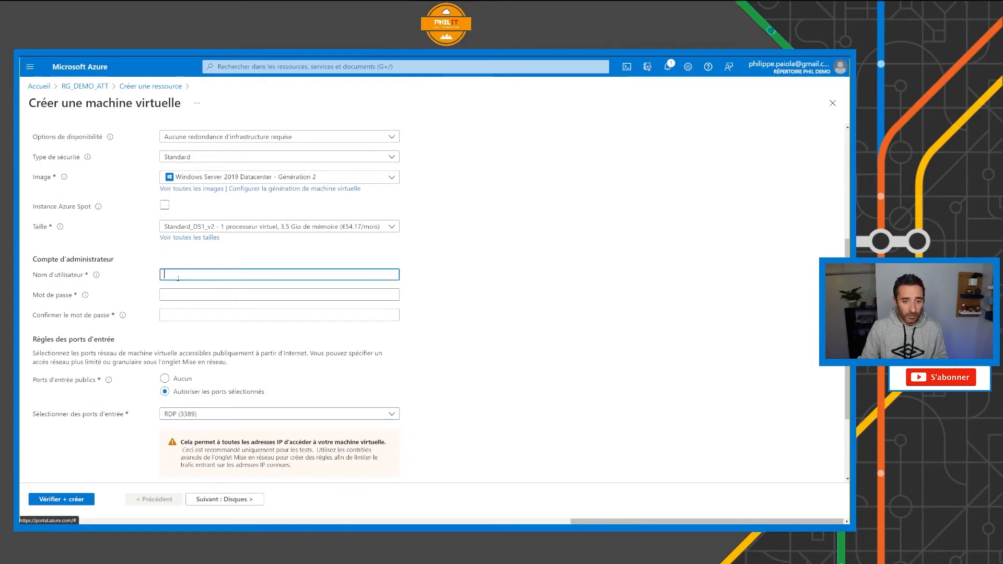
type("admintd")
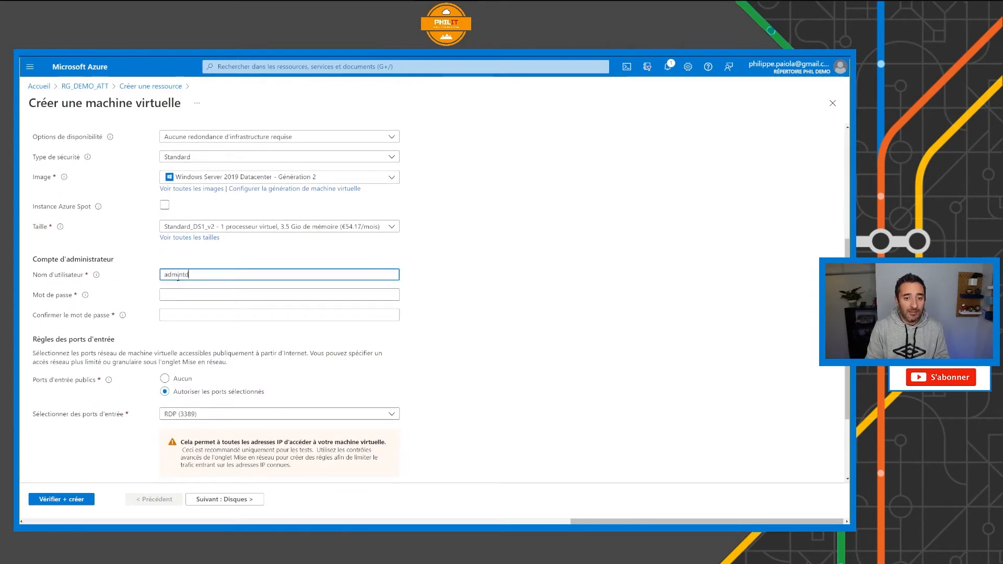
key("Tab")
type("•••••")
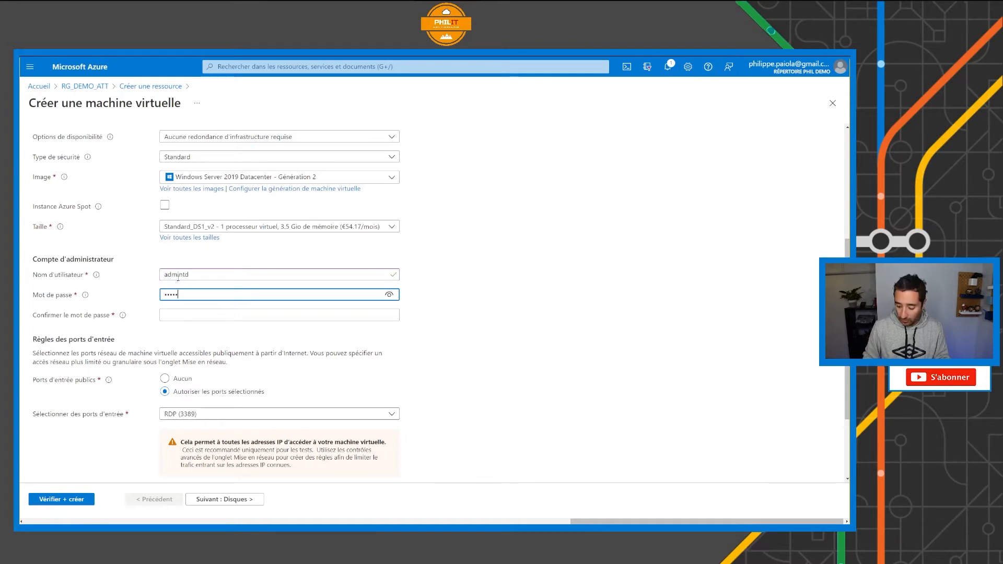
type("•••••••")
key("Tab")
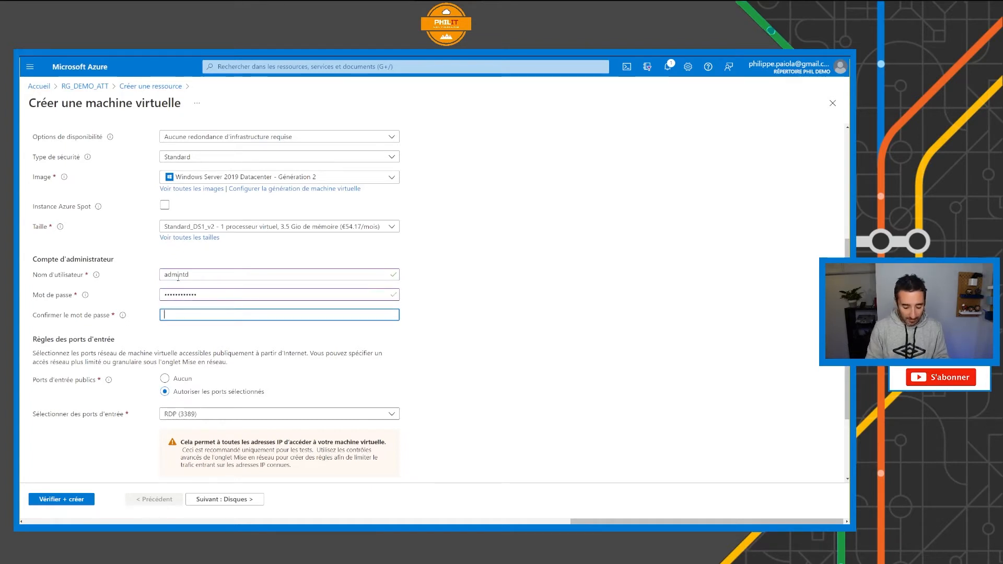
type("••••")
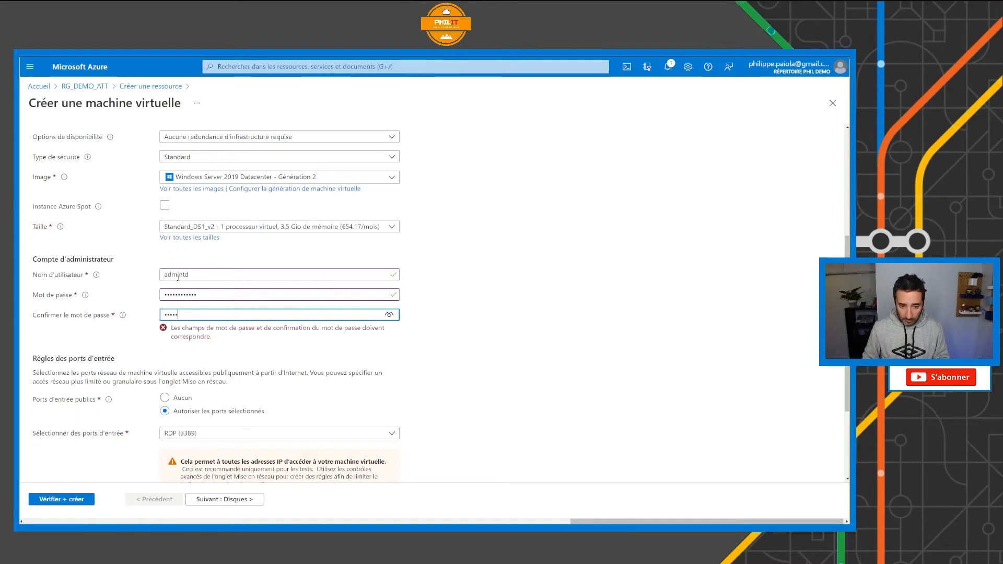
key("ctrl+a")
type("••••")
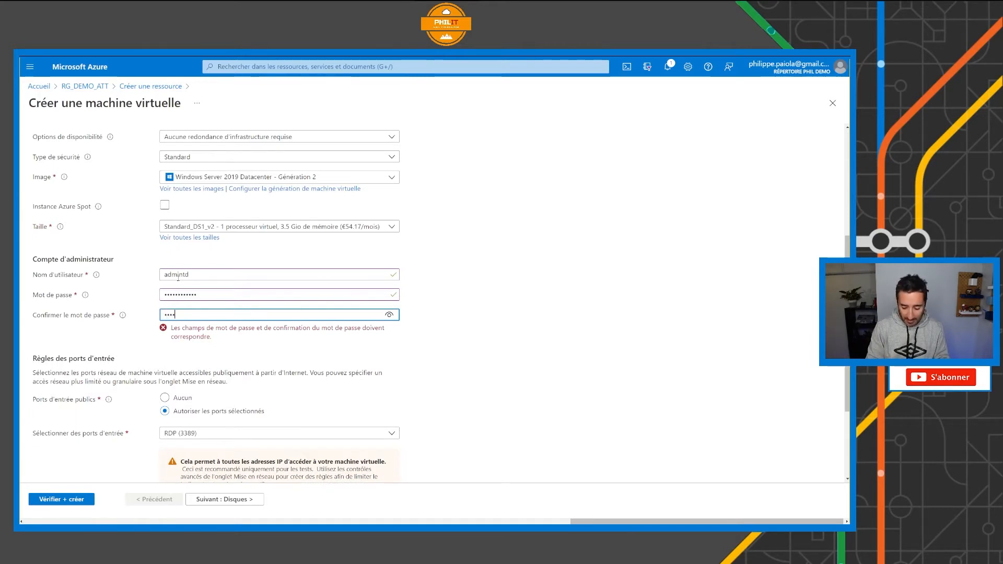
type("•••••••")
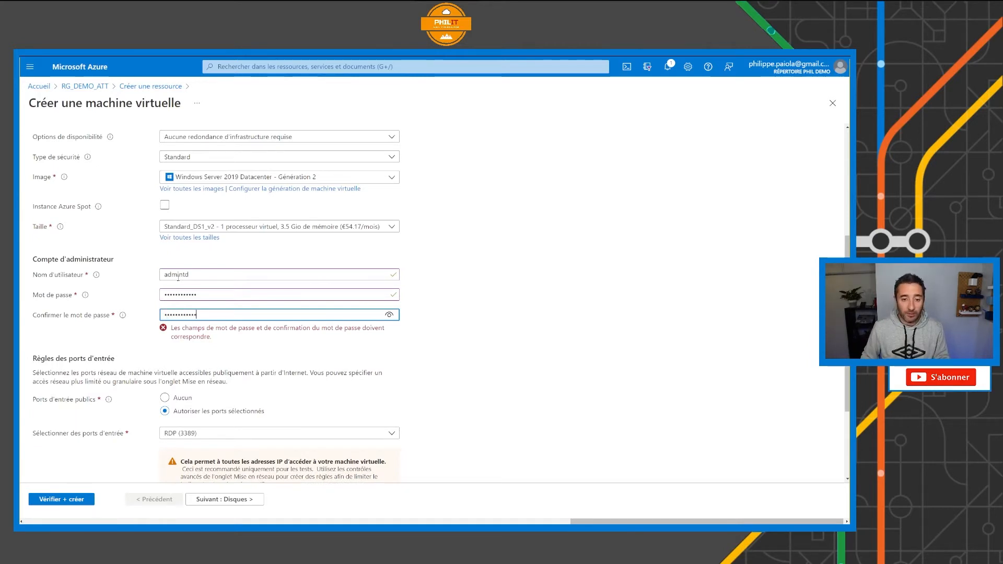
Review the inbound port choices with RDP (3389) allowed and the Windows Server licence option, and continue to the disk settings.
scroll(211, 303, "down", 2)
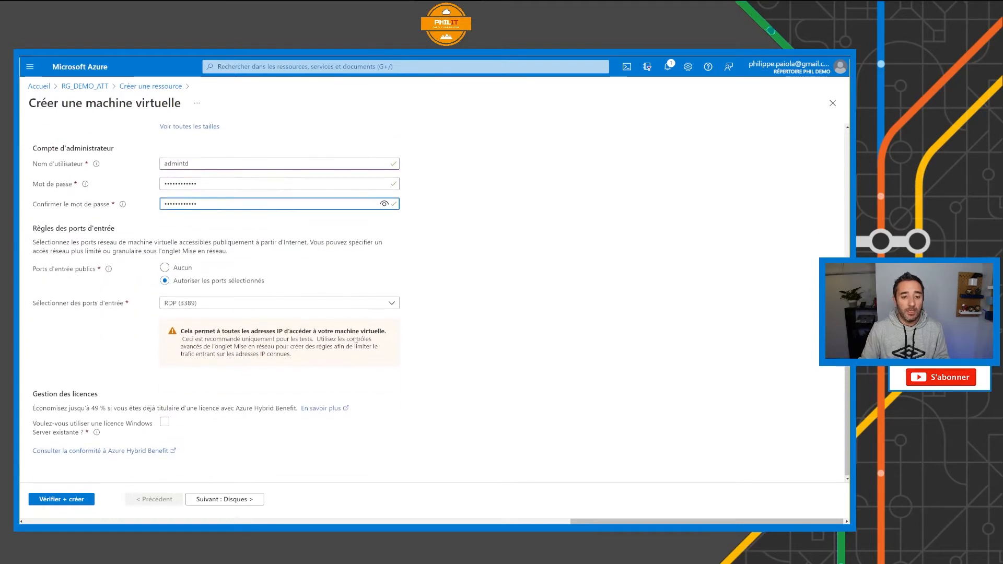
left_click(211, 303)
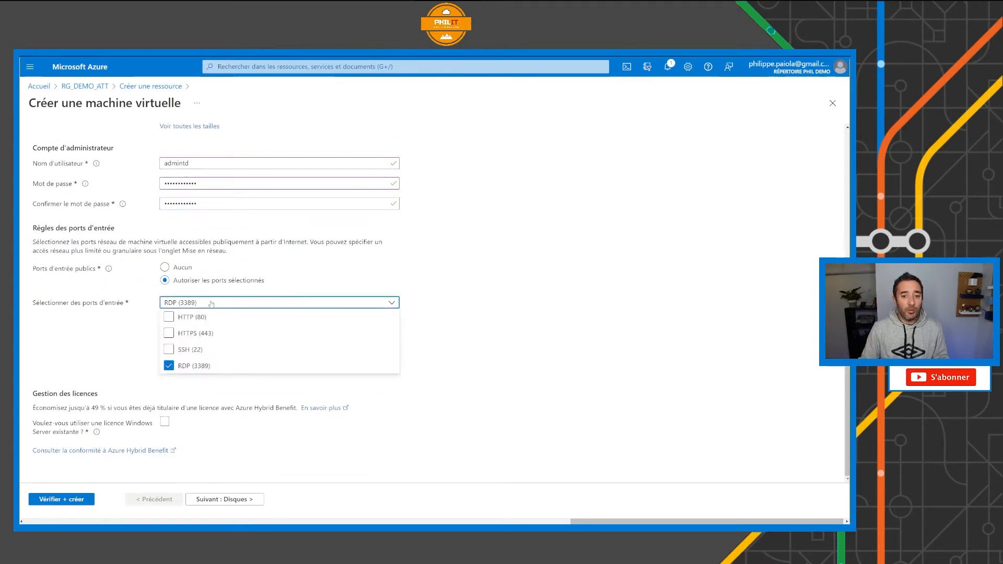
left_click(524, 345)
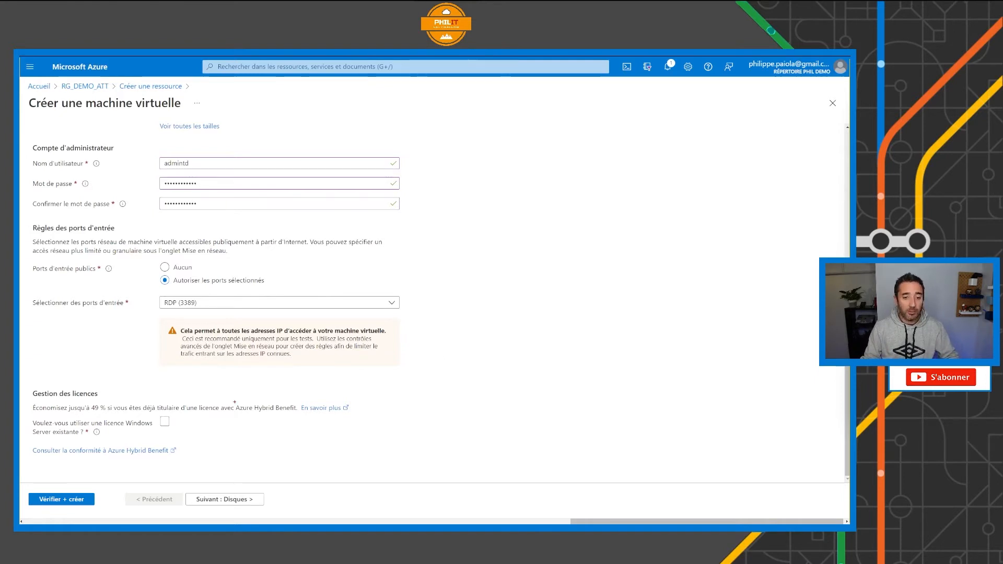
left_click_drag(186, 442, 173, 427)
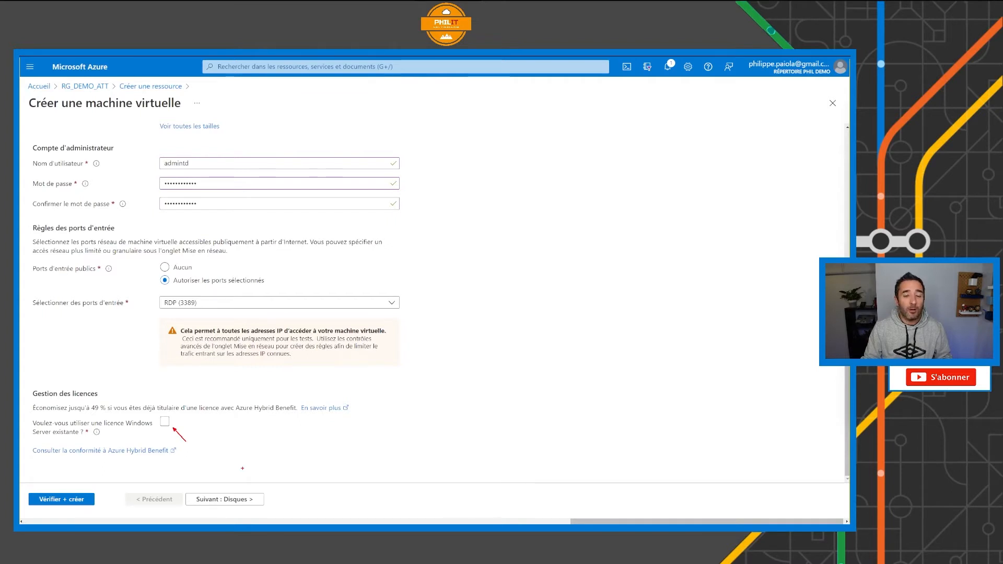
key("Escape")
left_click(237, 501)
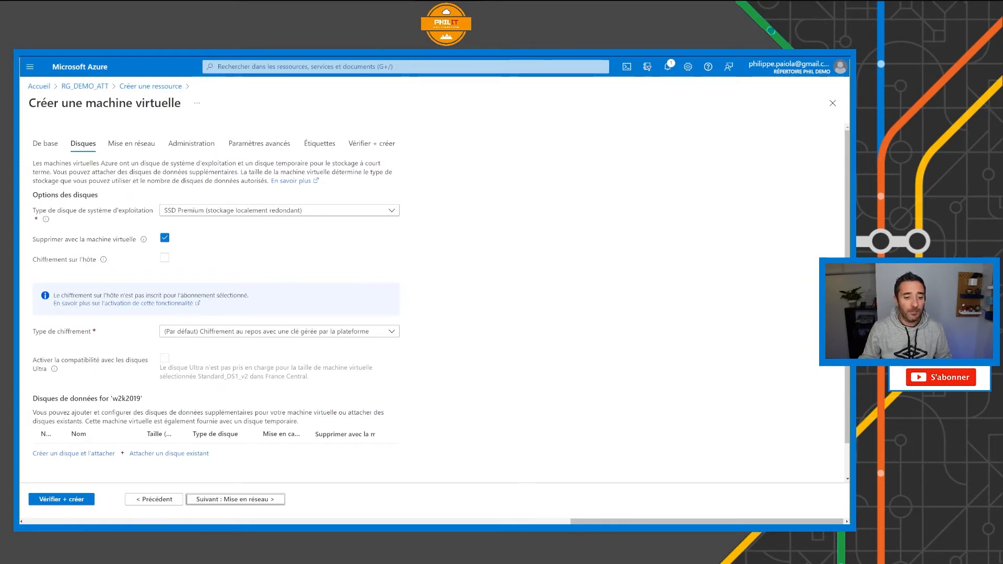
Create and attach an empty 1024 GiB Premium SSD LRS data disk, and continue to the networking settings.
left_click_drag(115, 462, 139, 477)
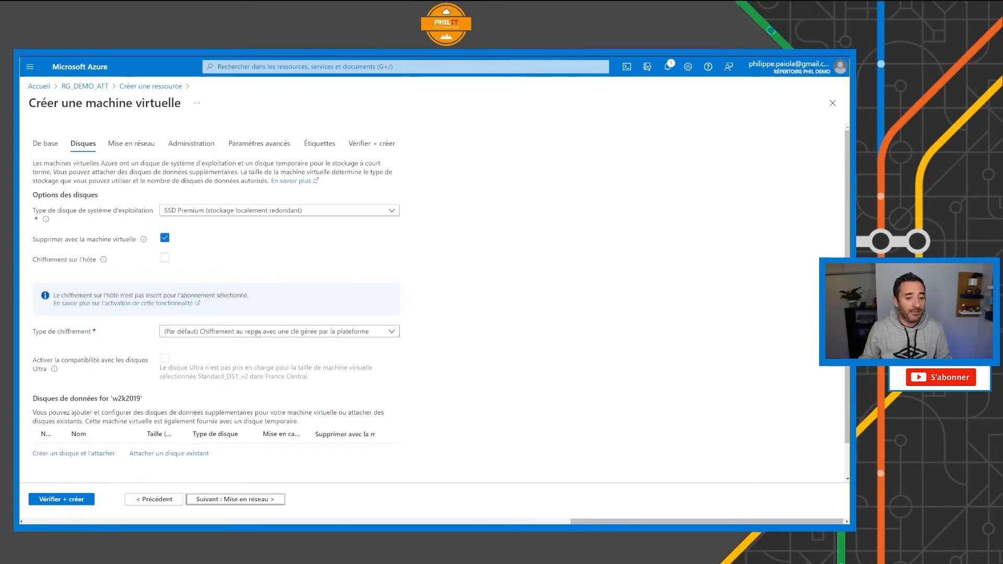
left_click(100, 454)
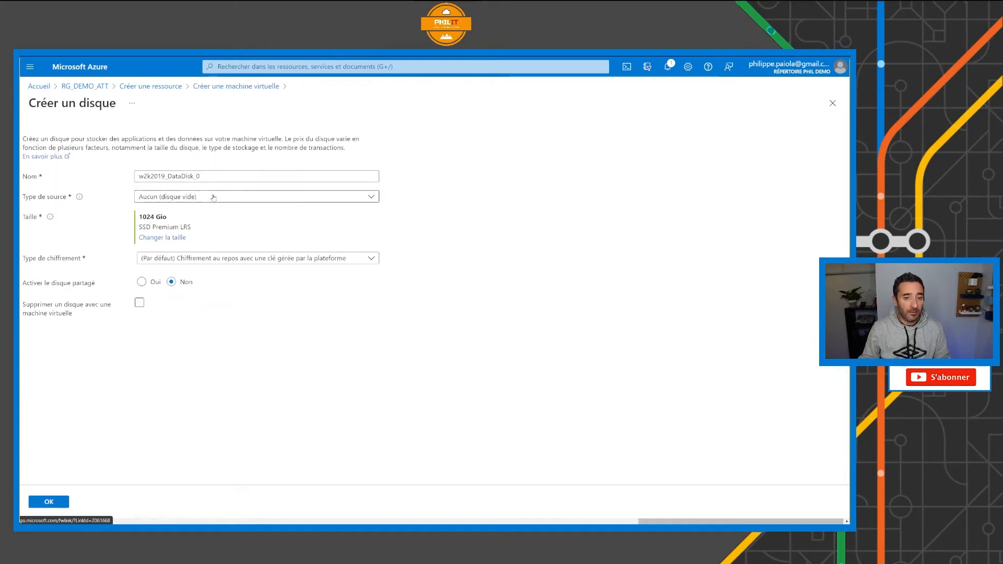
left_click(155, 238)
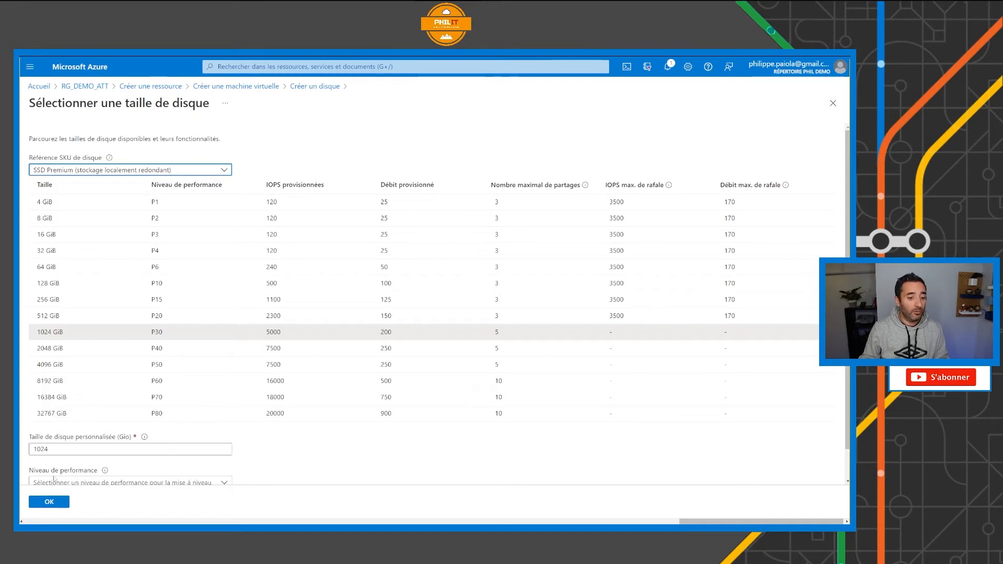
left_click(56, 503)
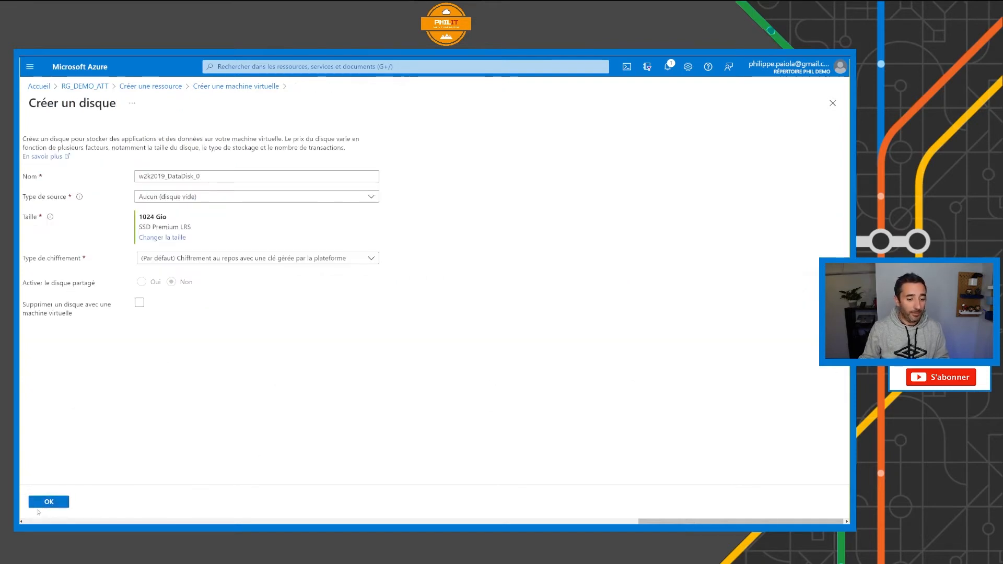
left_click(48, 503)
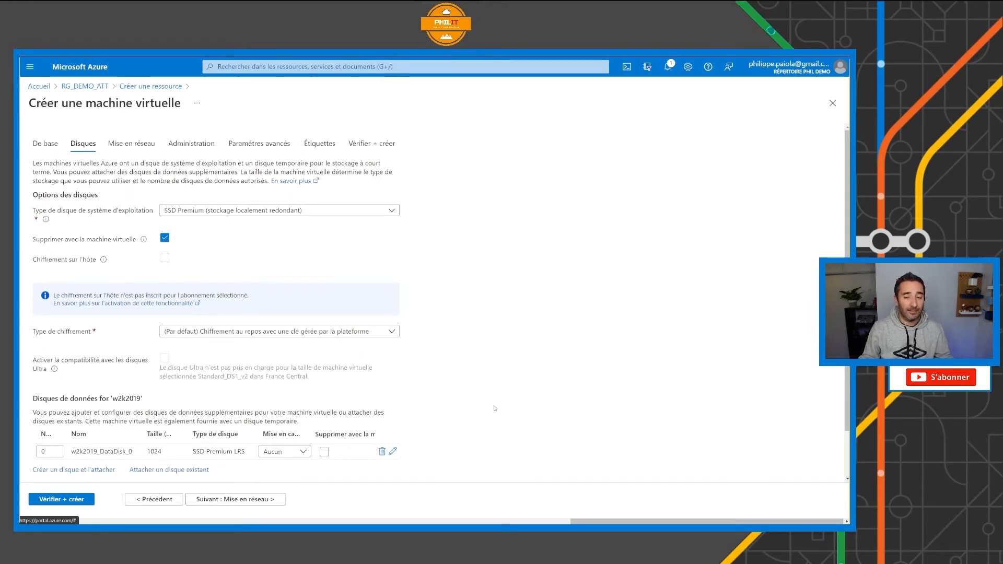
left_click(253, 500)
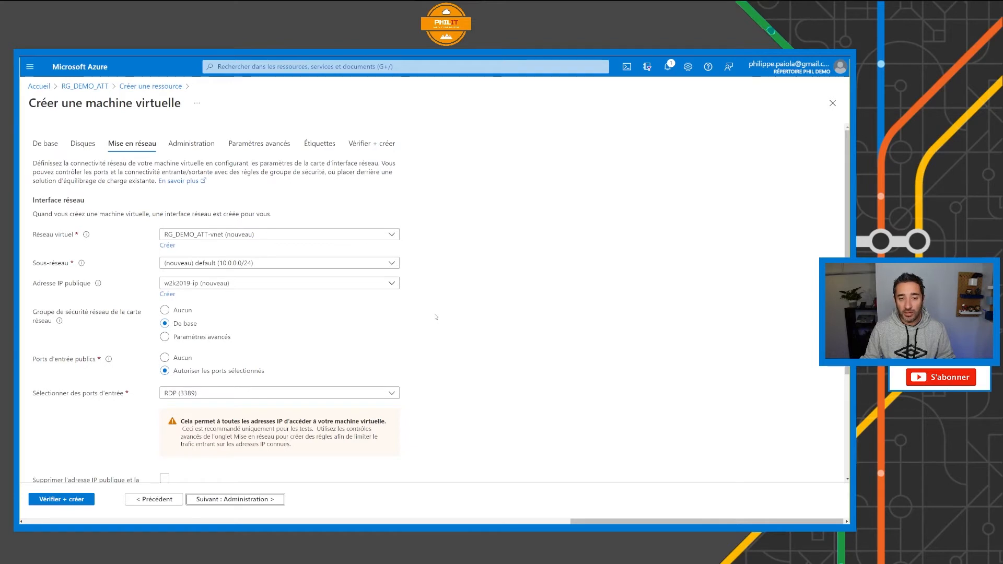
Examine the virtual network, subnet, public IP address, network security group and inbound port settings of the virtual machine.
key("ctrl+2")
left_click_drag(342, 271, 371, 294)
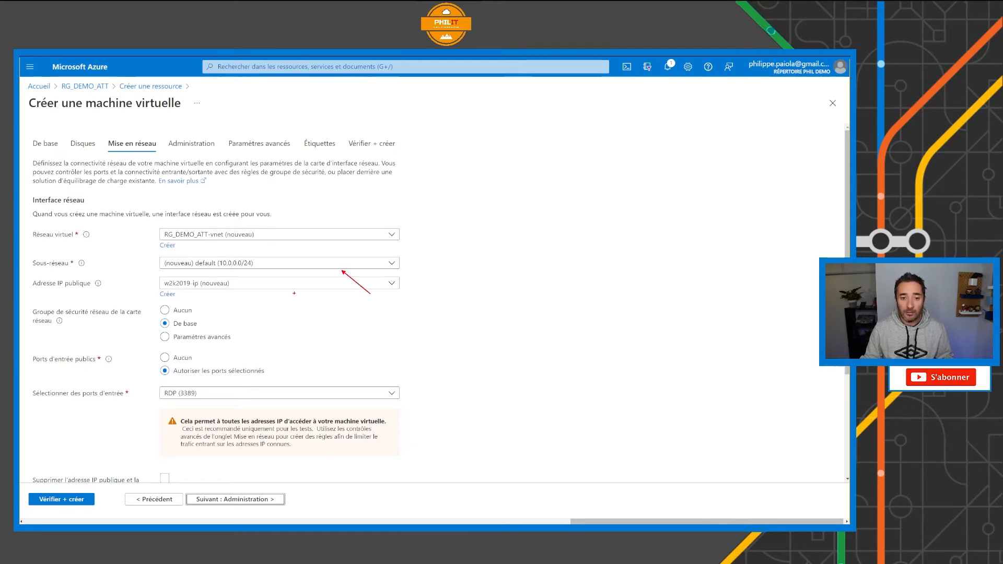
left_click_drag(213, 240, 244, 262)
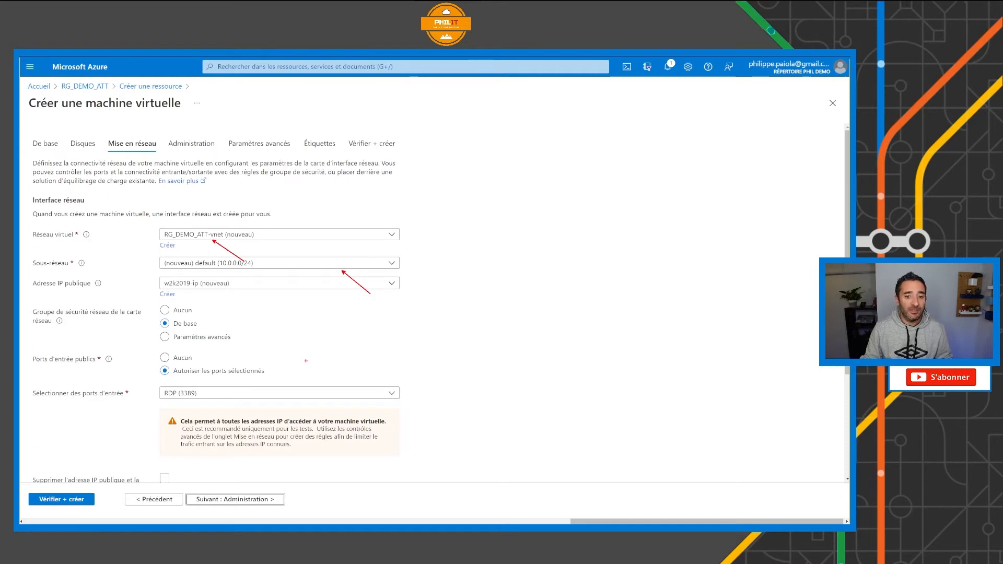
key("Escape")
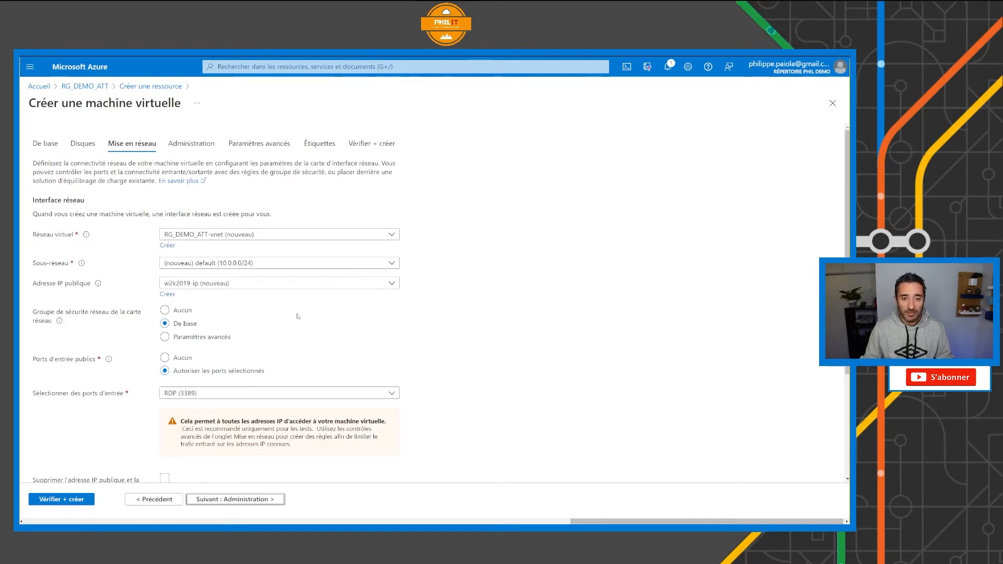
key("ctrl+2")
left_click_drag(225, 291, 251, 318)
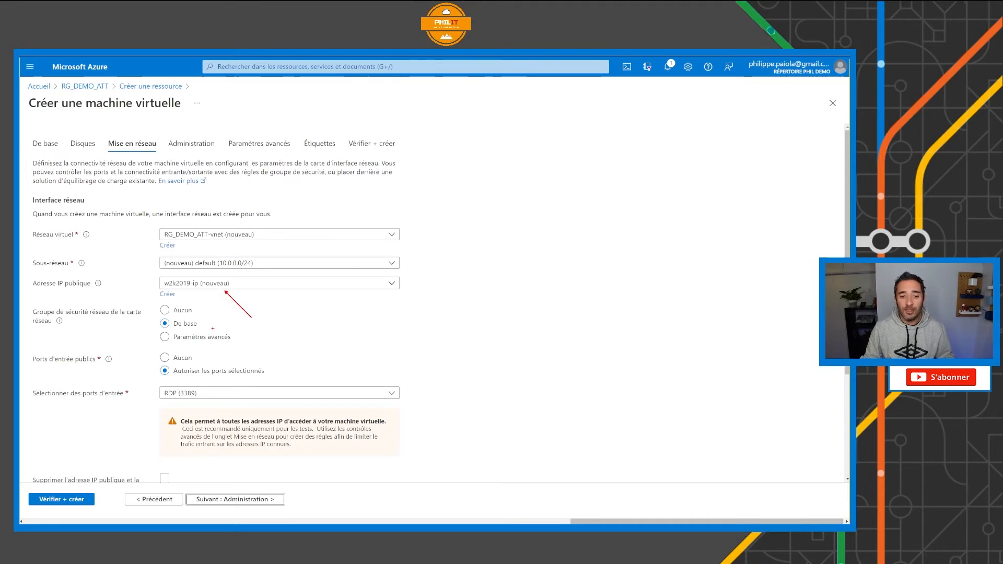
left_click_drag(200, 327, 243, 344)
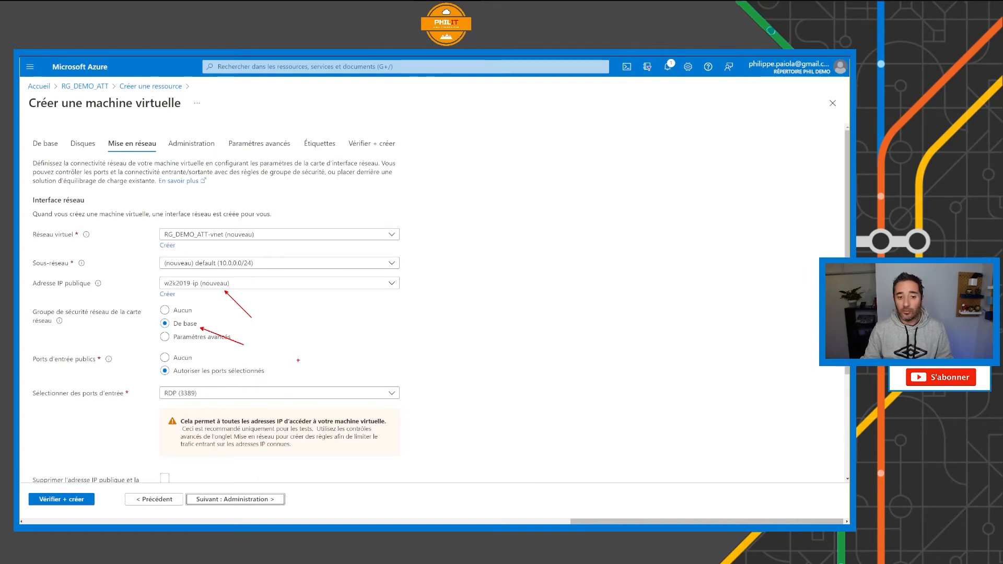
key("Escape")
scroll(437, 371, "down", 3)
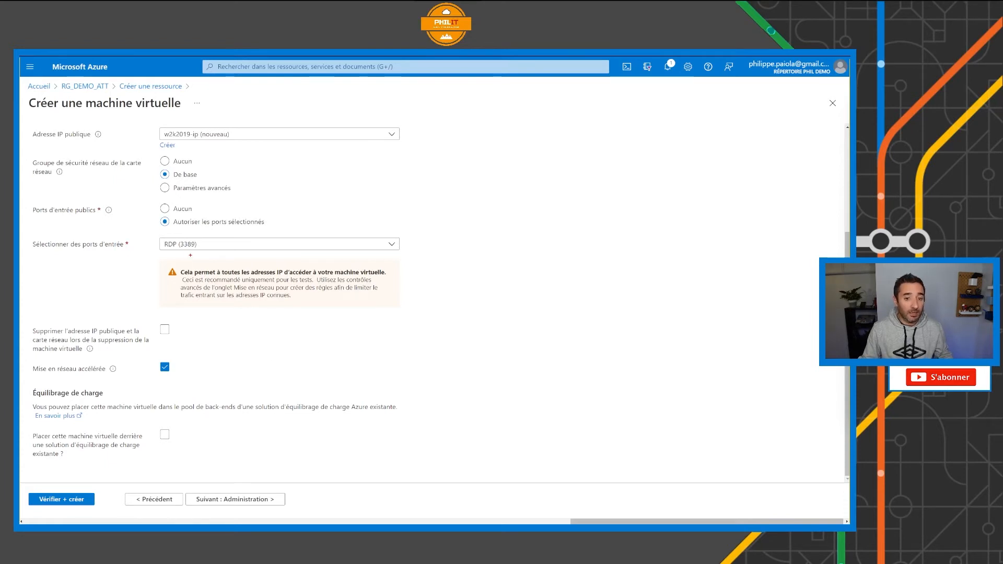
Review the allowed RDP (3389) inbound port and the load-balancing option, and continue to the administration settings.
left_click_drag(190, 255, 217, 307)
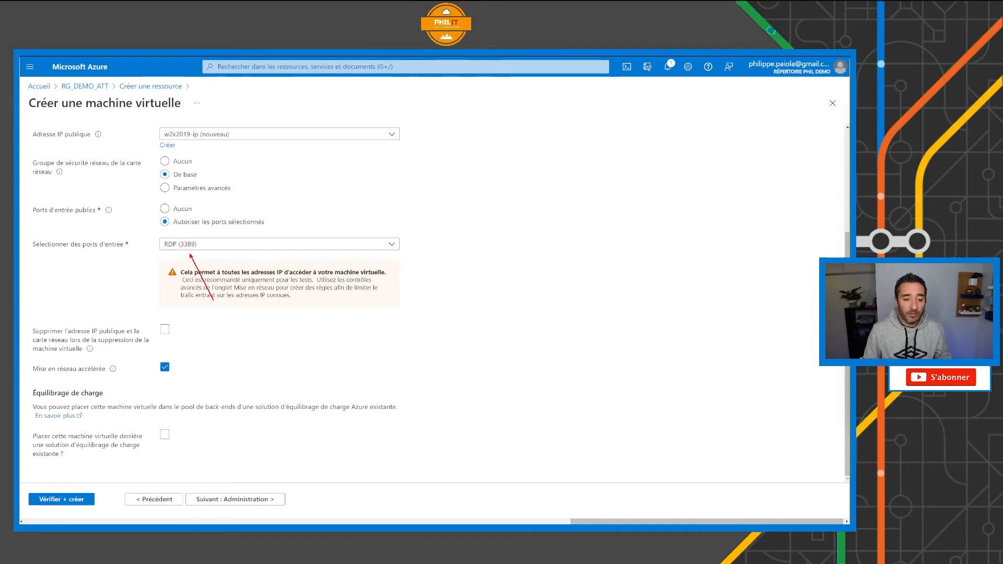
left_click_drag(178, 439, 210, 448)
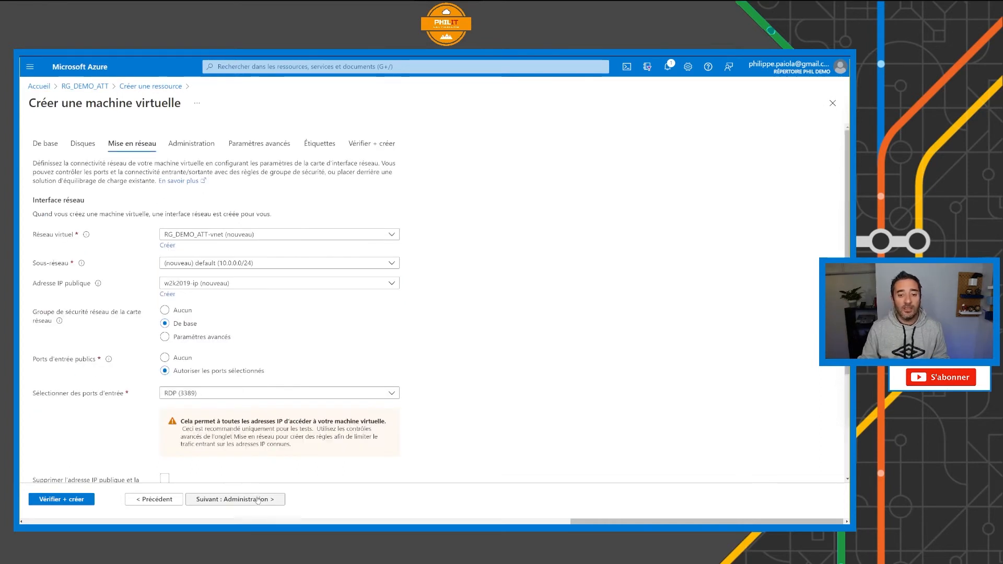
left_click(235, 500)
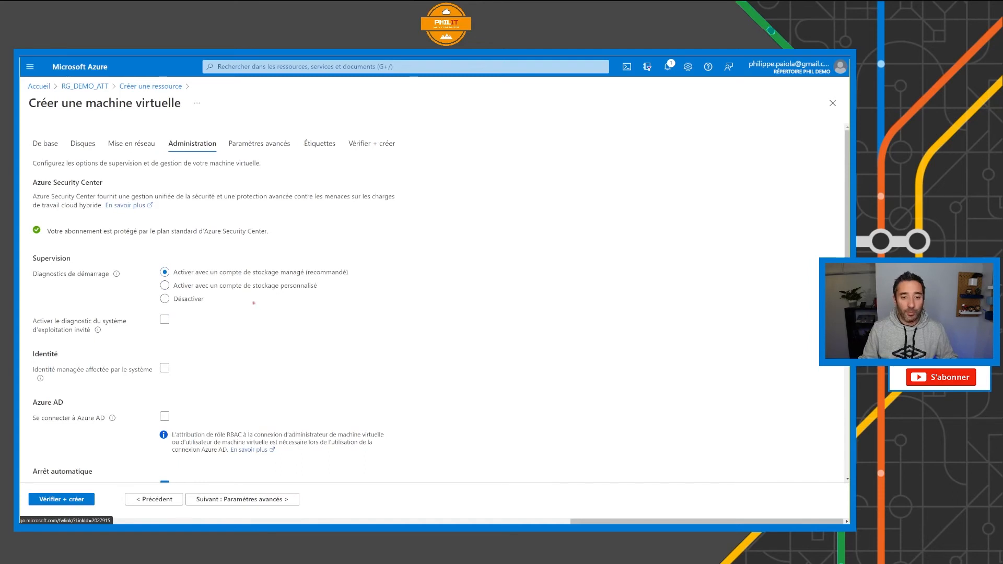
Review the boot diagnostics, Azure AD, automatic shutdown and backup options of the virtual machine, and continue to the advanced settings.
left_click_drag(246, 281, 277, 308)
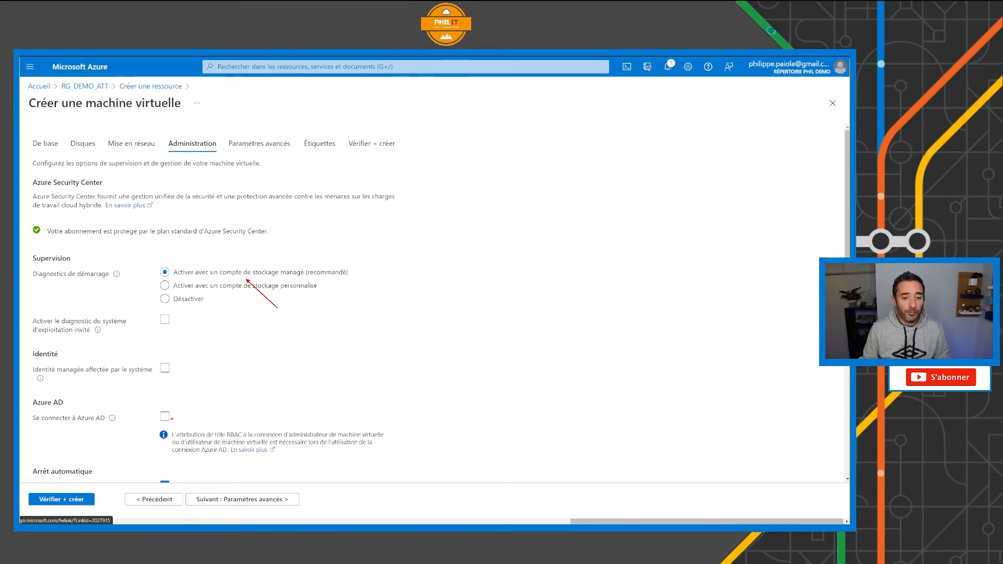
left_click_drag(171, 419, 234, 430)
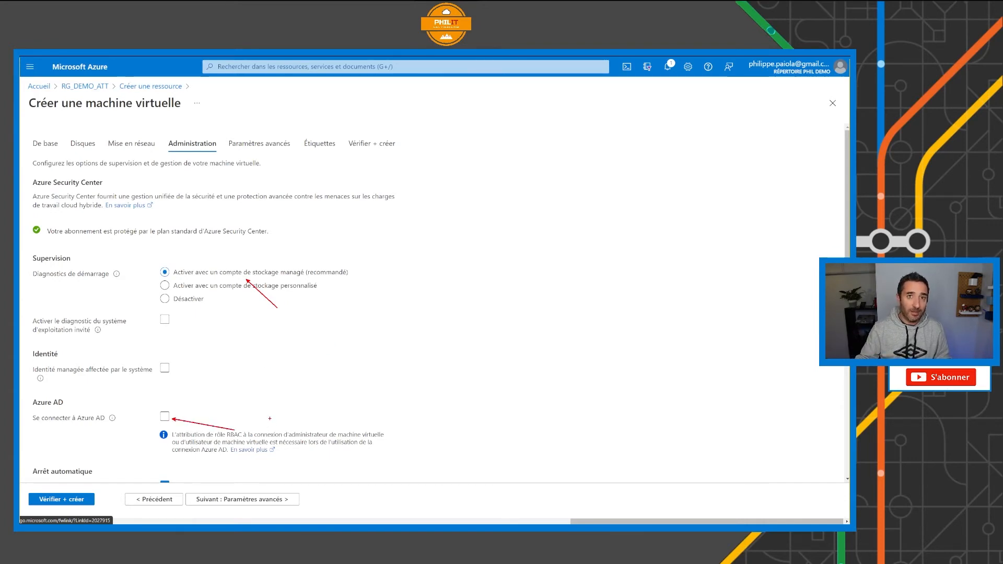
key("Escape")
scroll(300, 380, "down", 3)
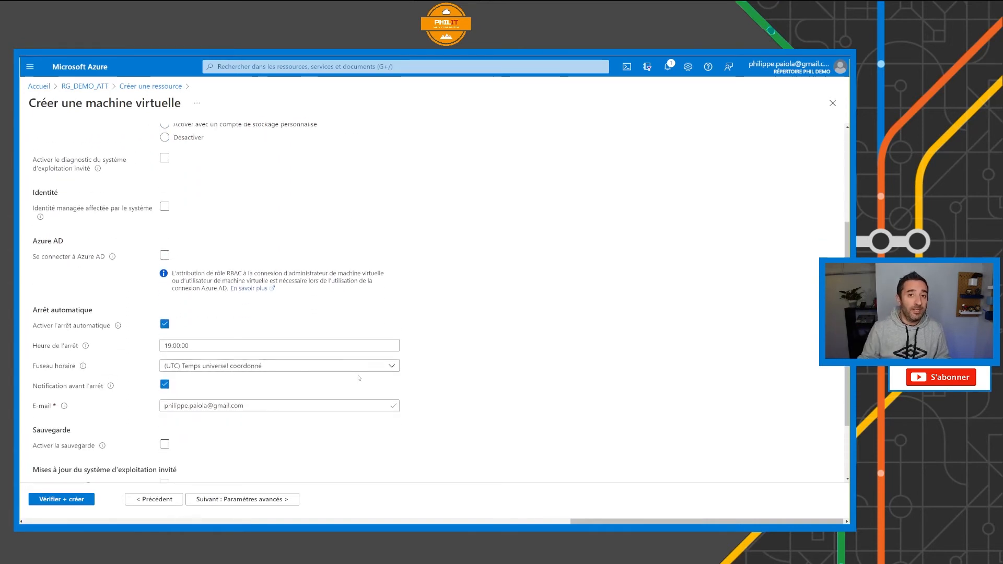
scroll(358, 377, "down", 2)
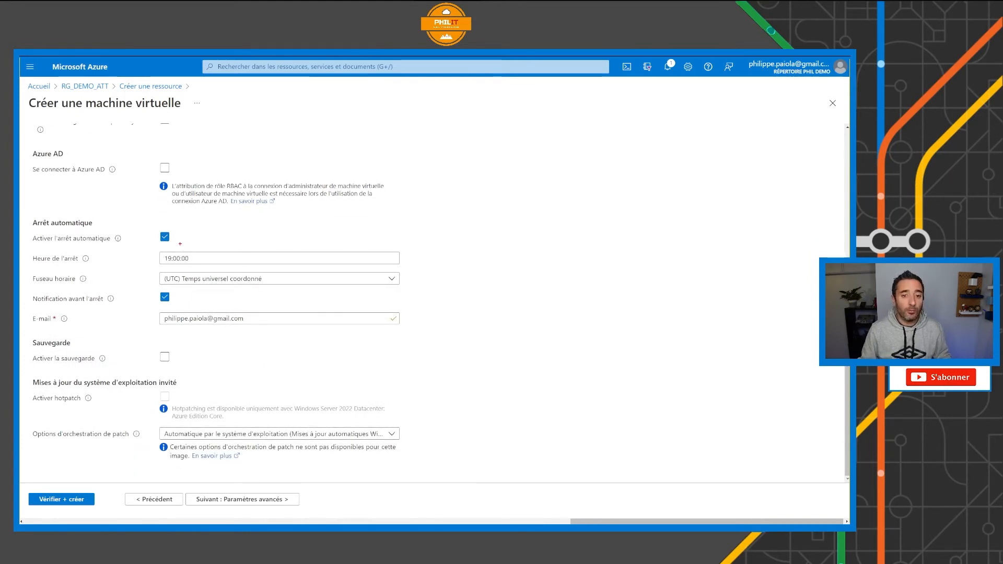
mouse_move(180, 244)
left_mouse_down()
mouse_move(210, 261)
mouse_move(199, 282)
left_mouse_up()
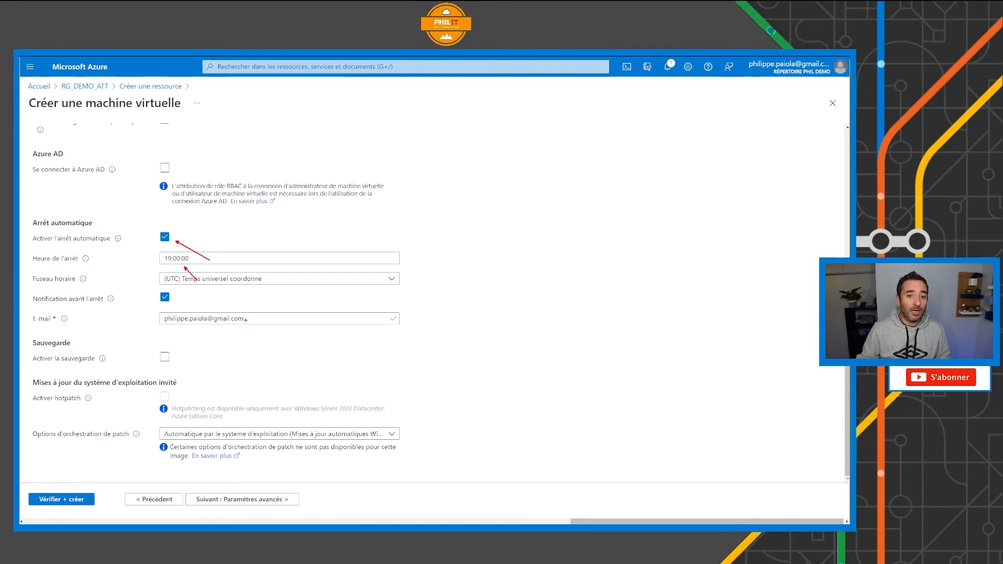
key("Escape")
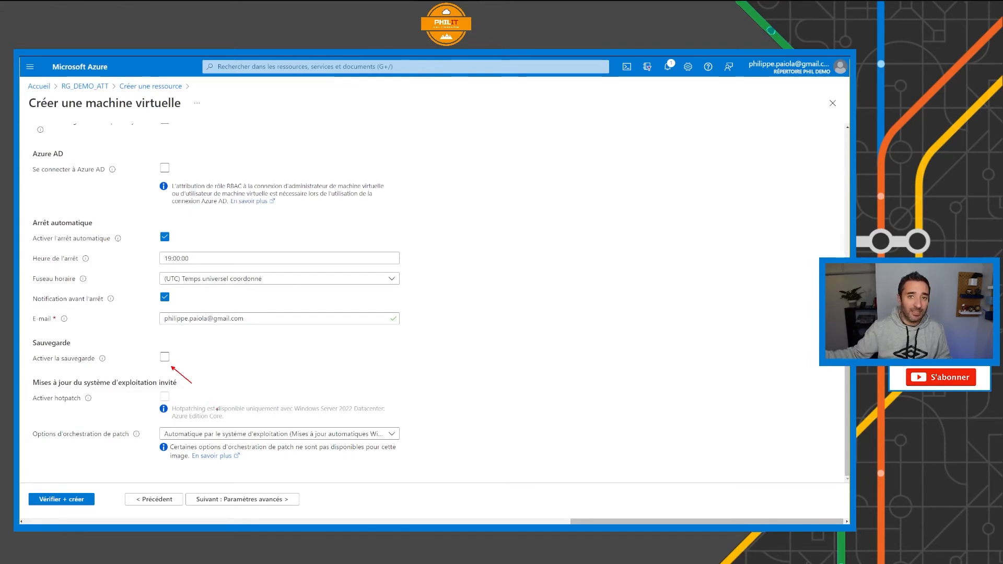
left_click(262, 500)
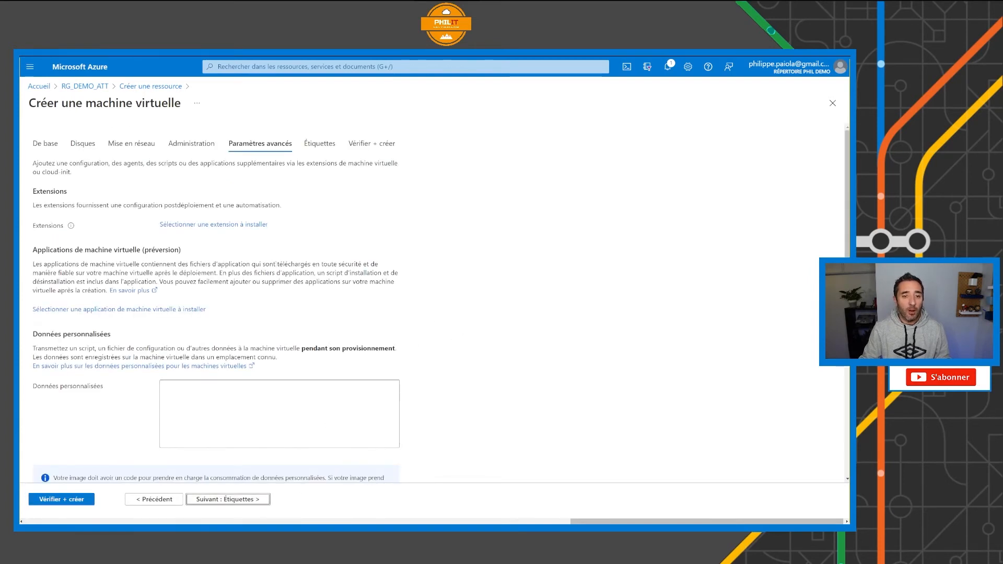
Look at the installable extensions and remaining advanced settings without selecting any, and validate and create the virtual machine.
left_click(213, 225)
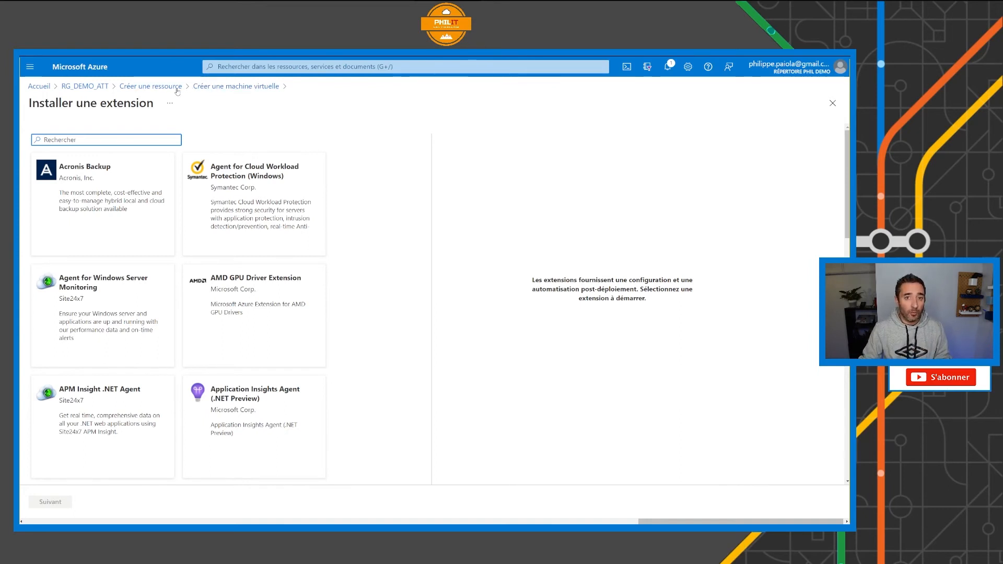
left_click(208, 86)
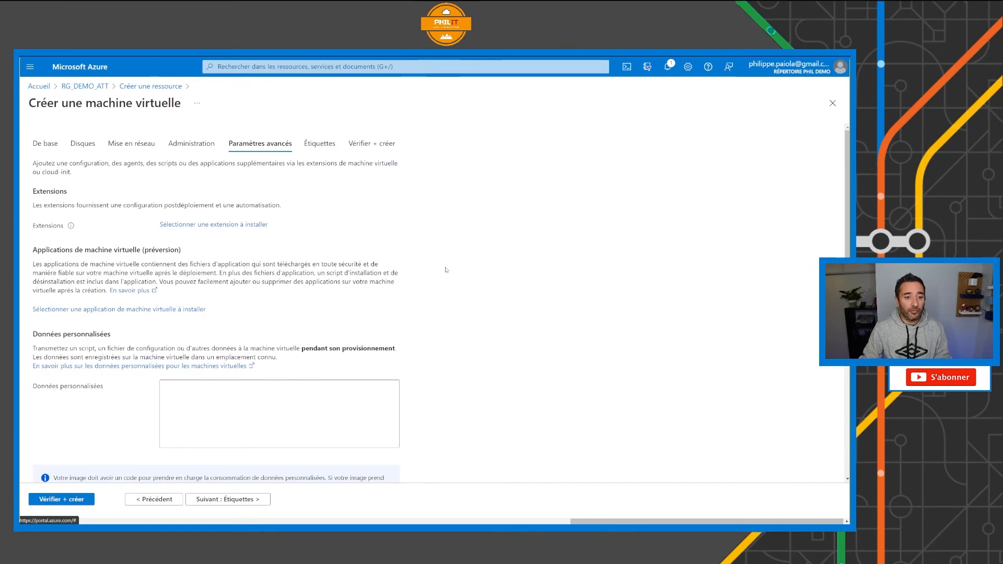
scroll(446, 270, "down", 7)
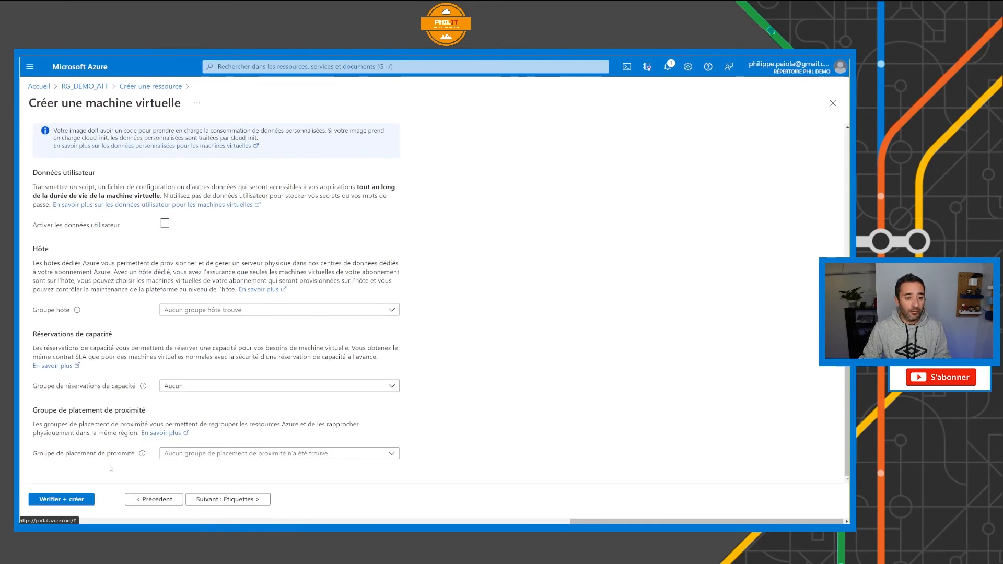
left_click(71, 501)
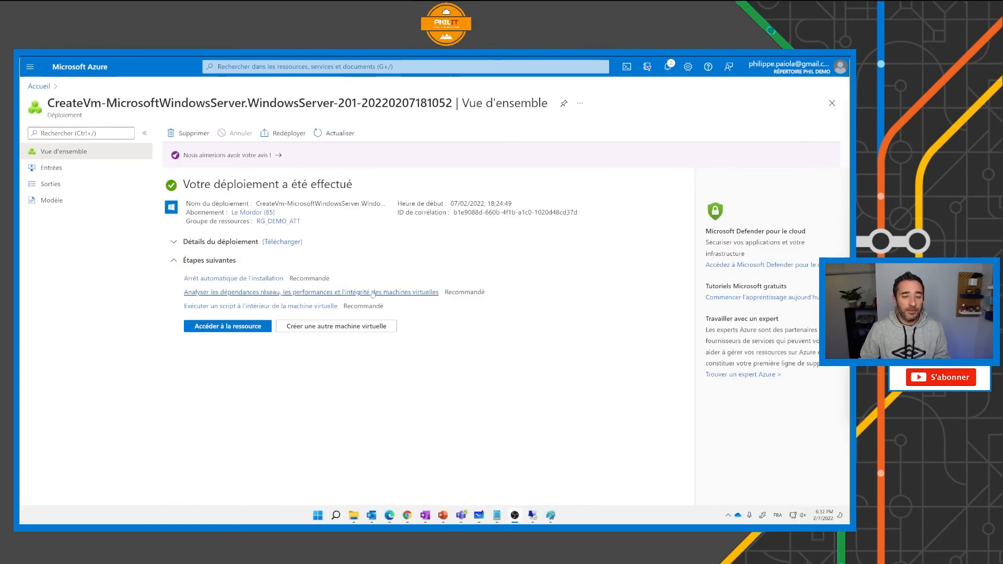
Go to the deployed w2k2019 virtual machine and download its RDP file for the public IP address on port 3389.
left_click(237, 326)
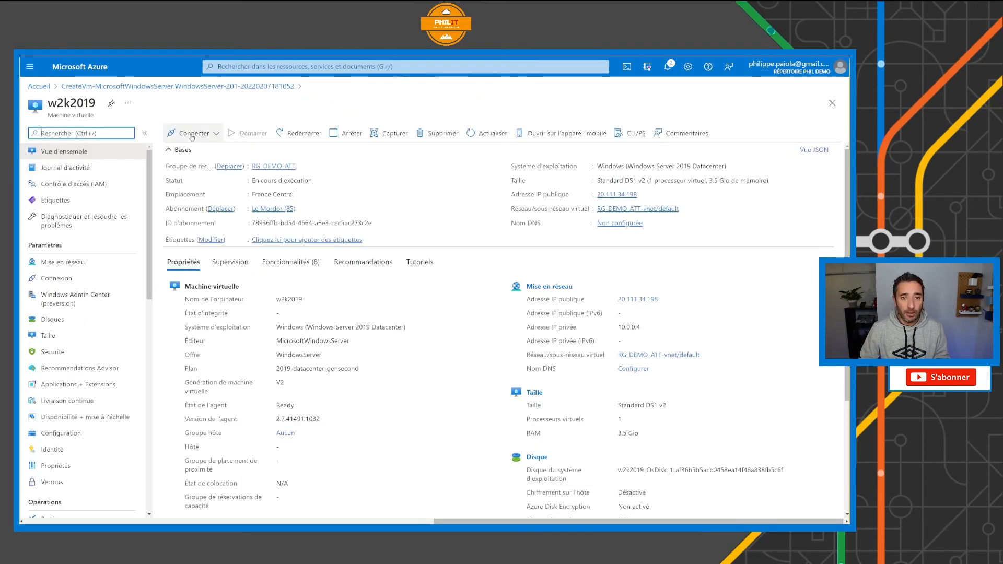
left_click(193, 134)
left_click(177, 153)
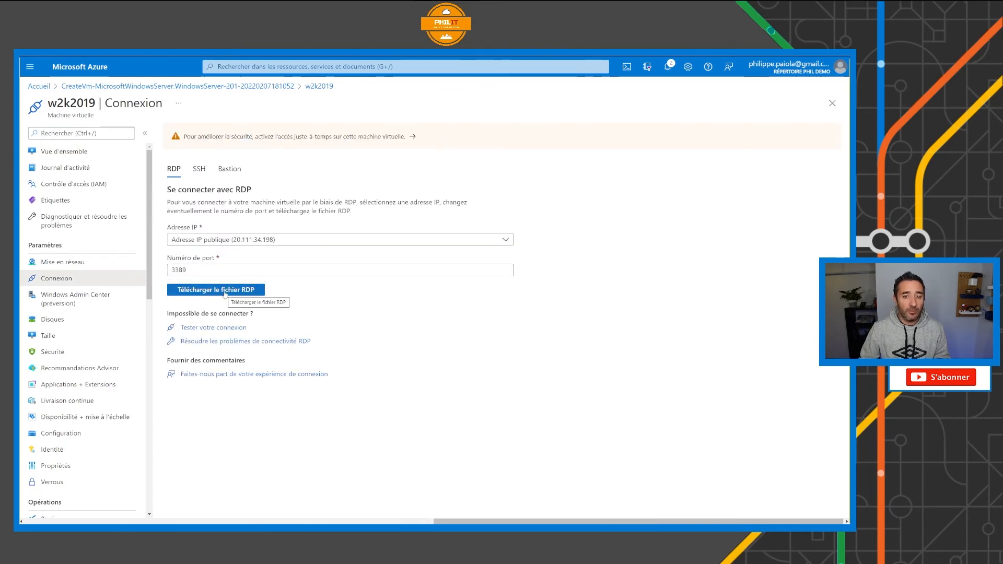
left_click(224, 291)
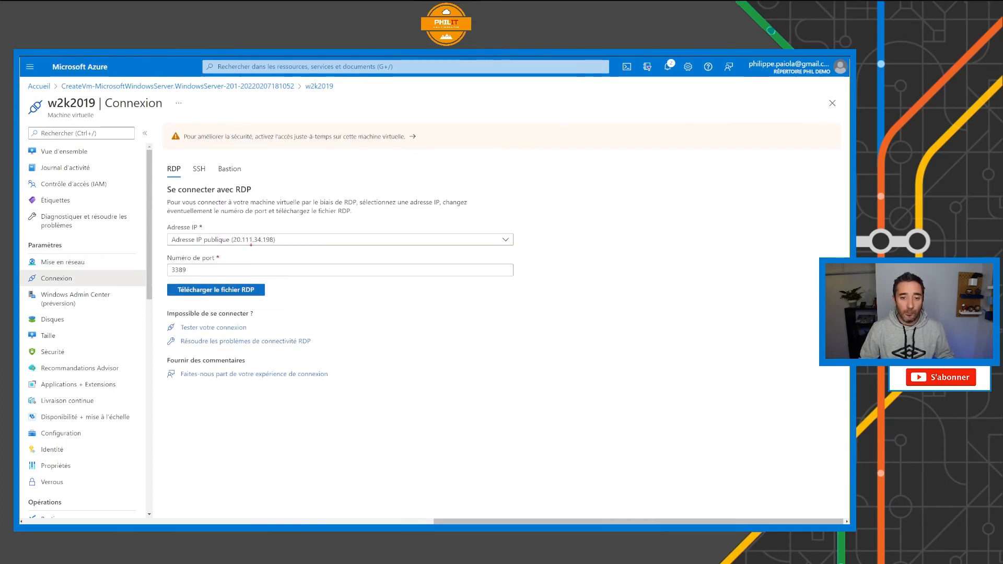
key("Escape")
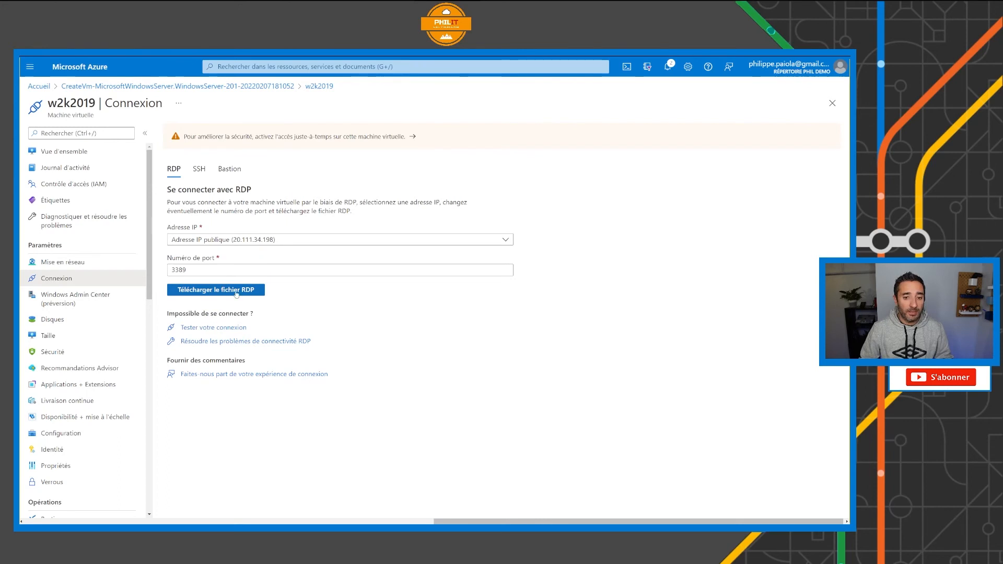
left_click(234, 291)
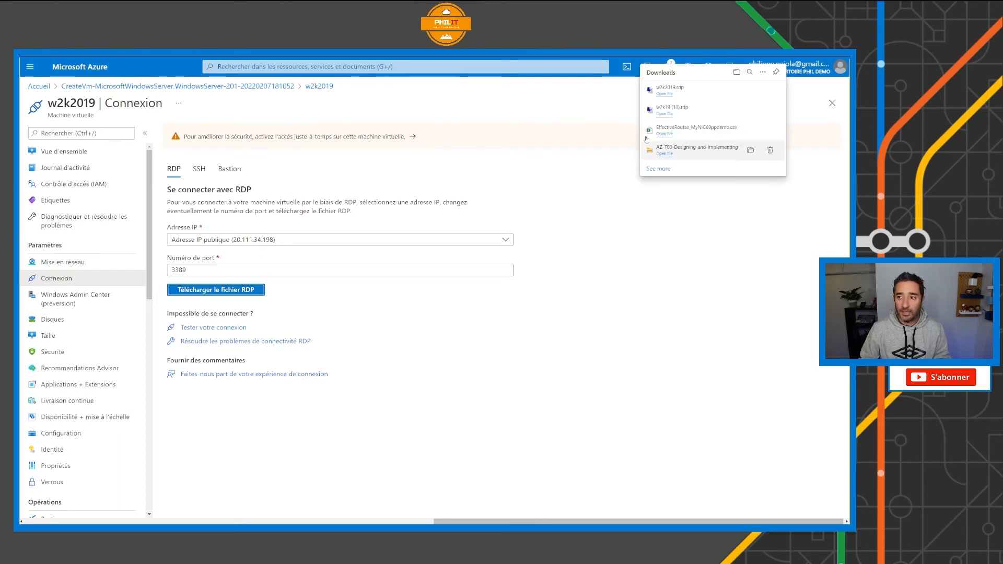
Open w2k2019.rdp, accept the remote connection and sign in as admintd with the account password.
left_click(664, 95)
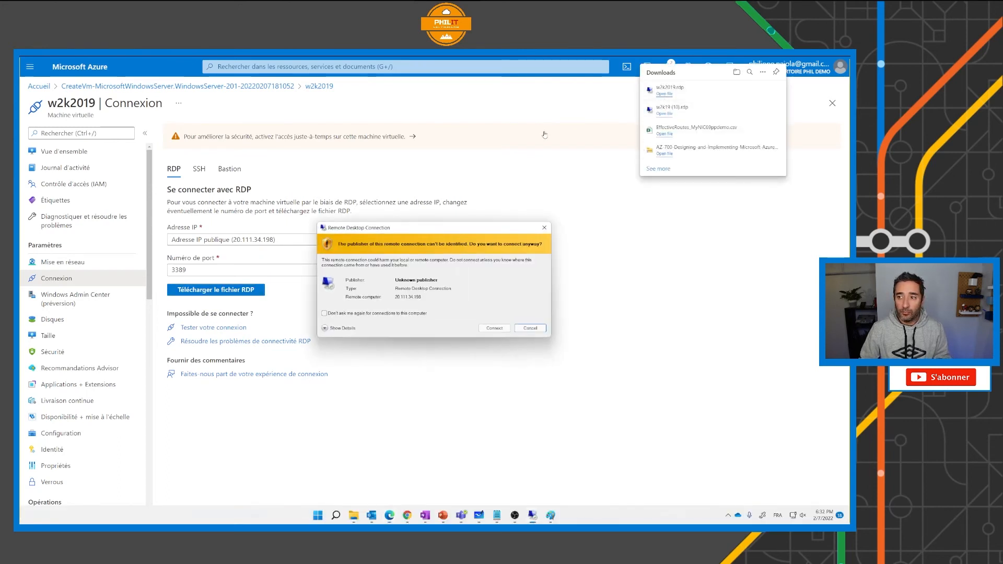
left_click(491, 329)
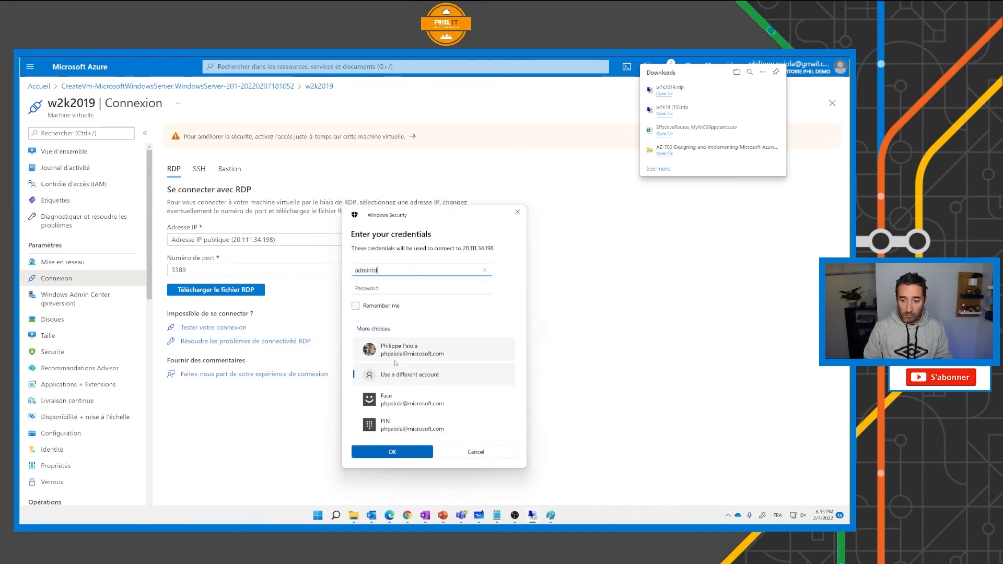
key("Tab")
type("P••••")
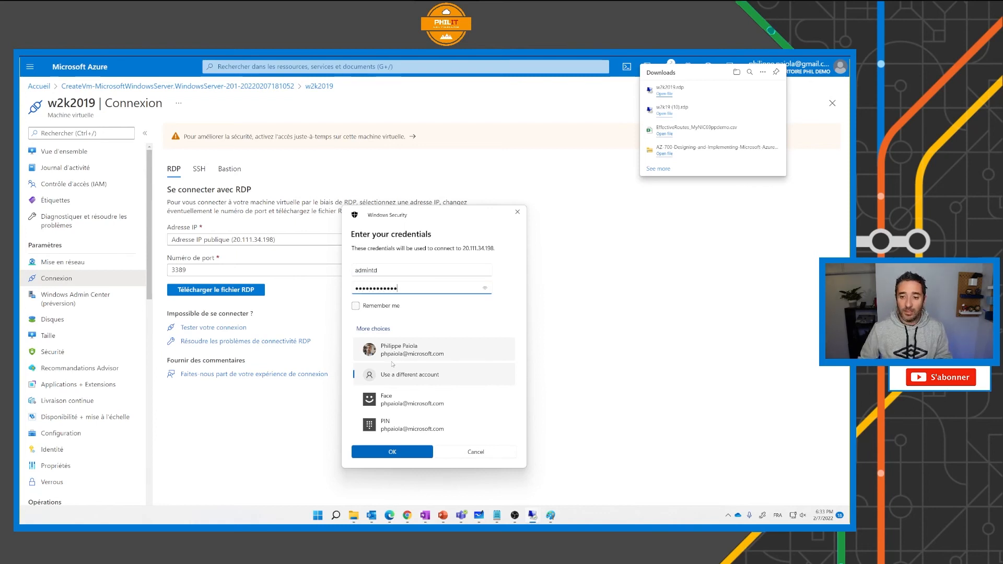
left_click(408, 453)
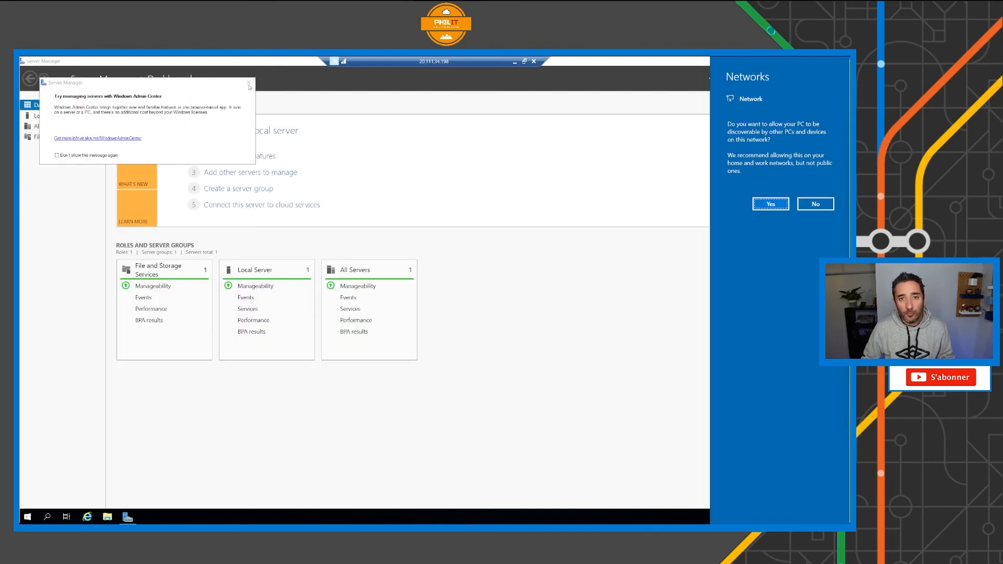
Dismiss the Windows Admin Center prompt and close Server Manager to reach the remote server's desktop.
left_click(249, 85)
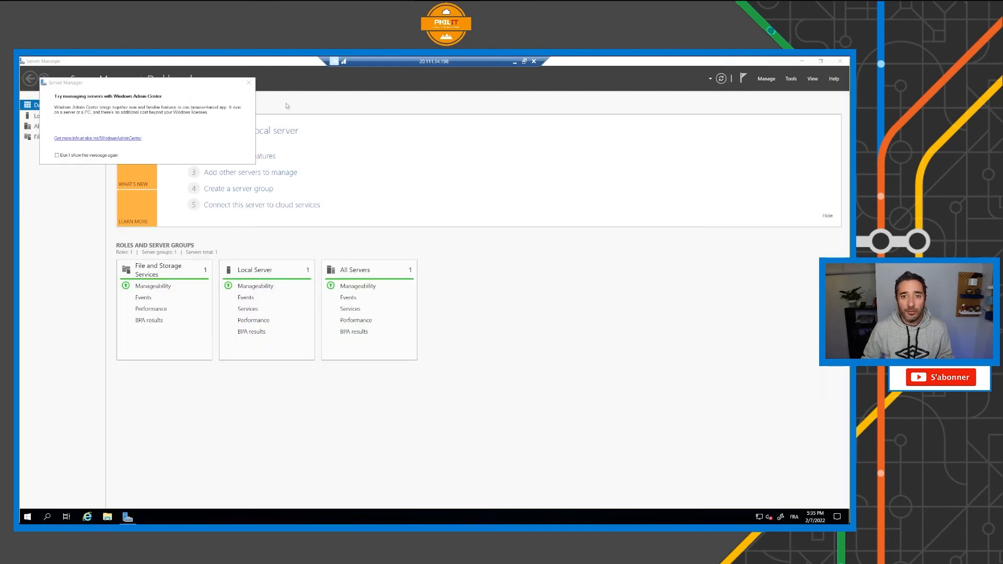
left_click(249, 85)
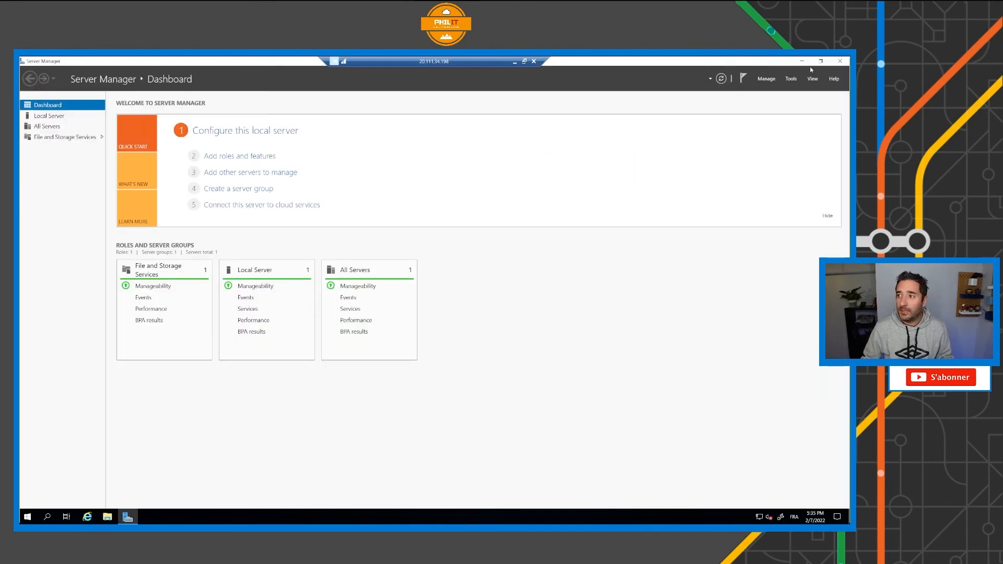
left_click(840, 62)
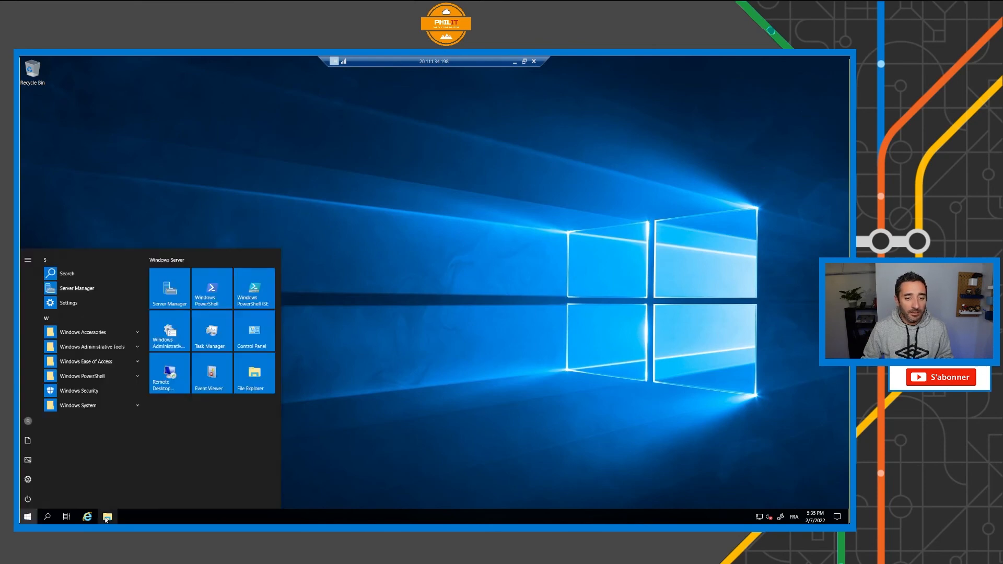
left_click(106, 518)
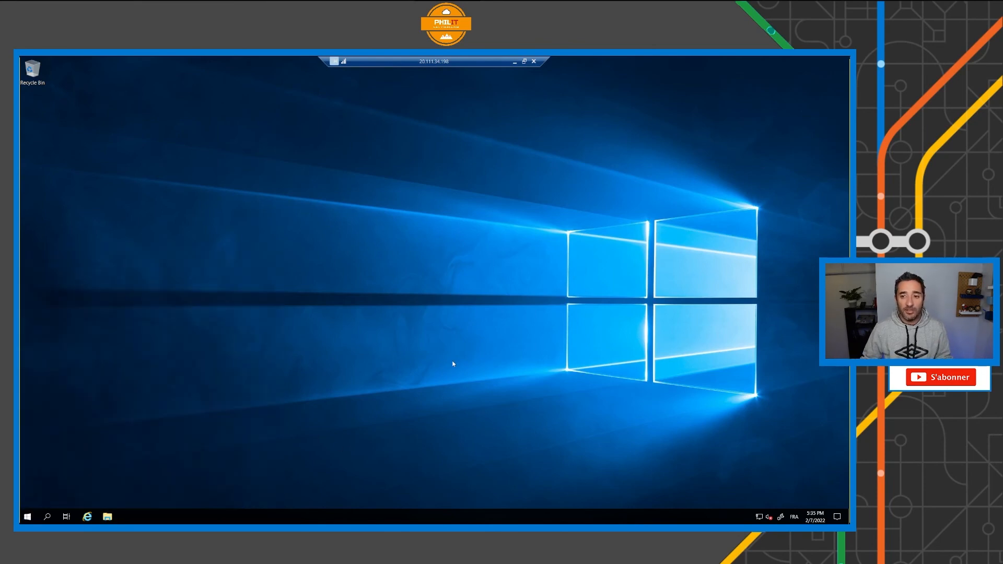